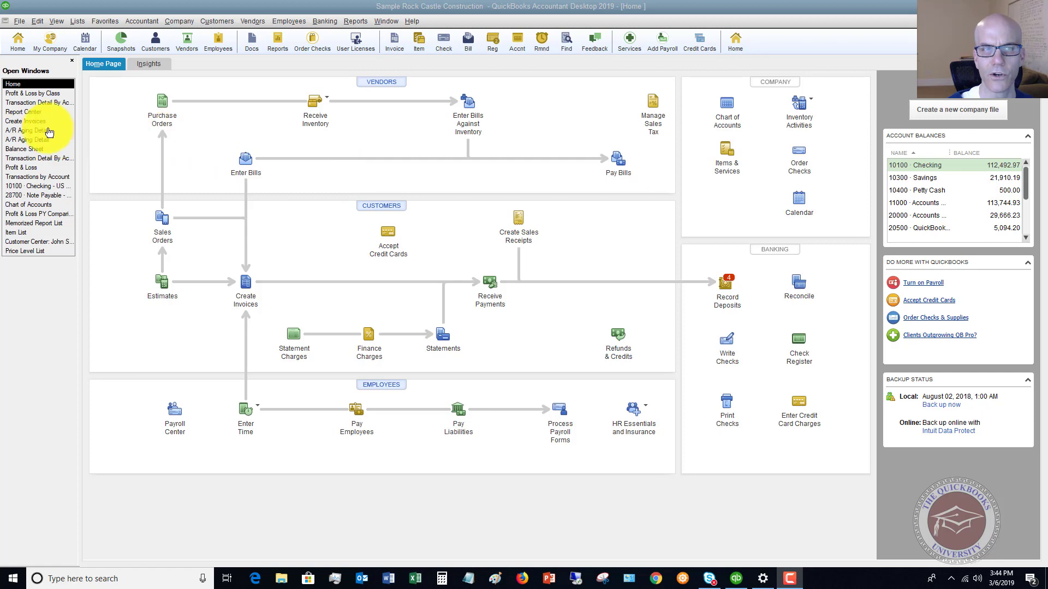
# - Bring the Balance Sheet forward and scroll to Long Term Liabilities, including Note Payable - Bank of Anycity
pyautogui.click(27, 150)
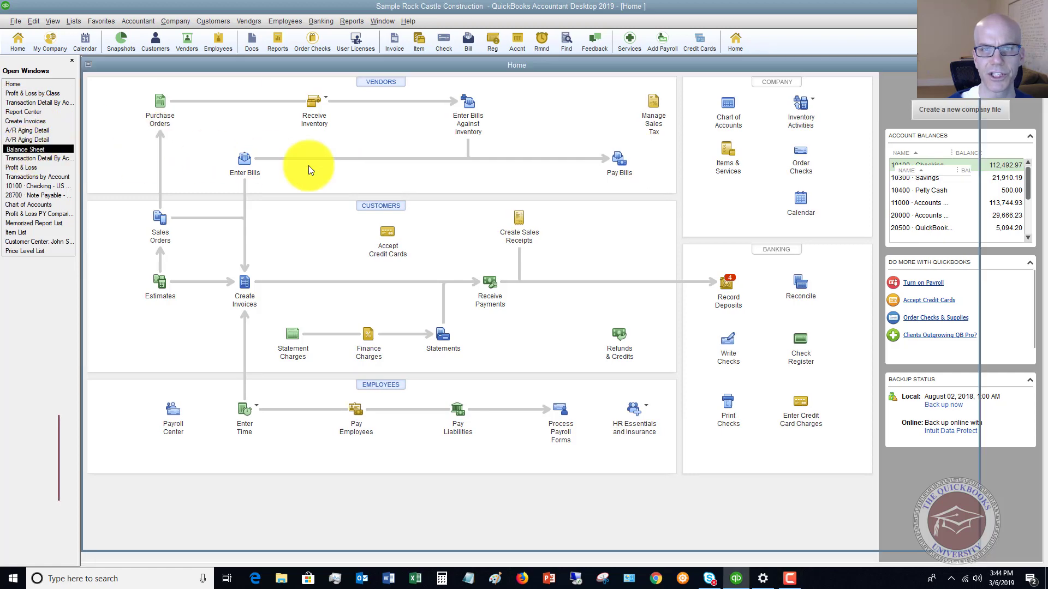
pyautogui.scroll(-11, 580, 298)
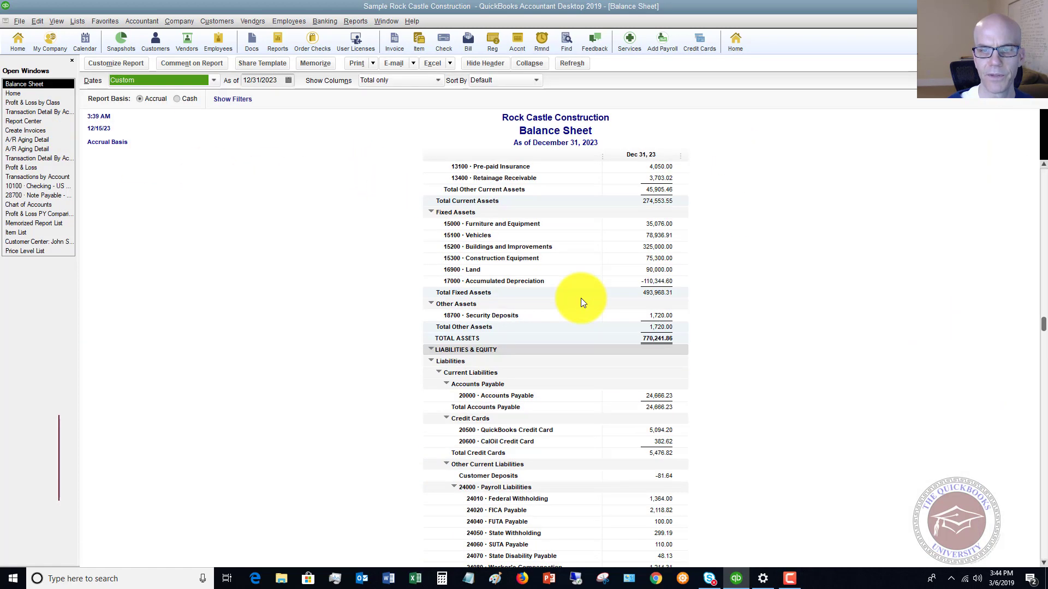
pyautogui.scroll(-2, 580, 299)
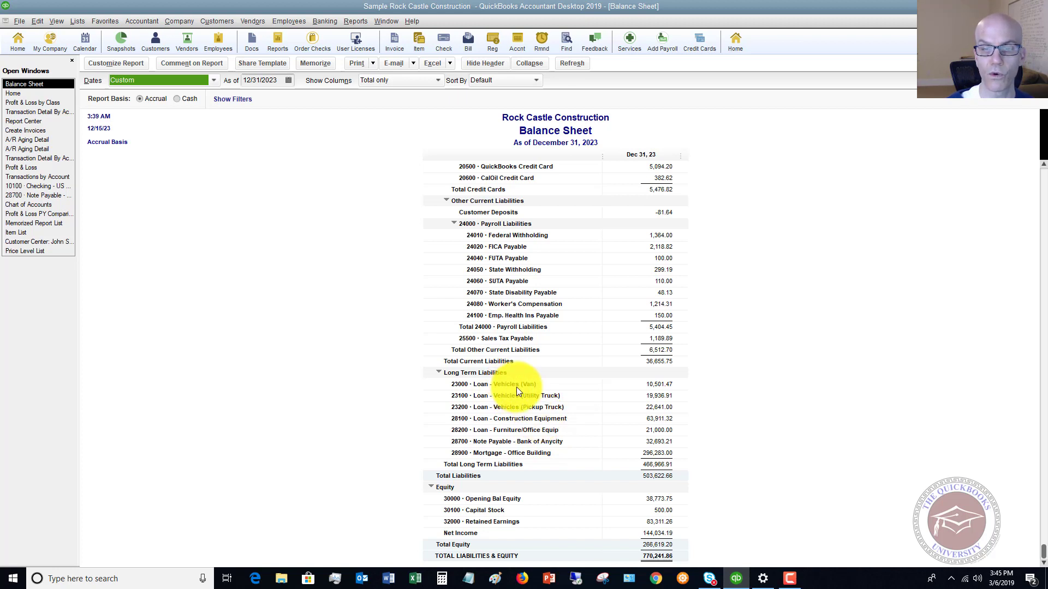
# - Start a new bill from vendor Bank of Anycity with an amount due of 951.75
pyautogui.click(320, 20)
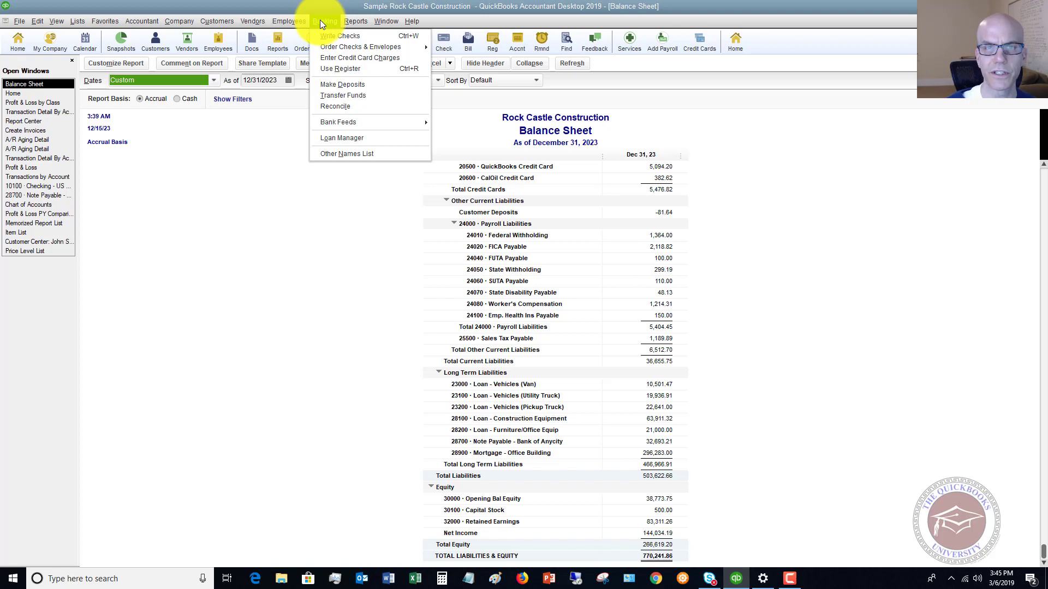
pyautogui.moveTo(258, 21)
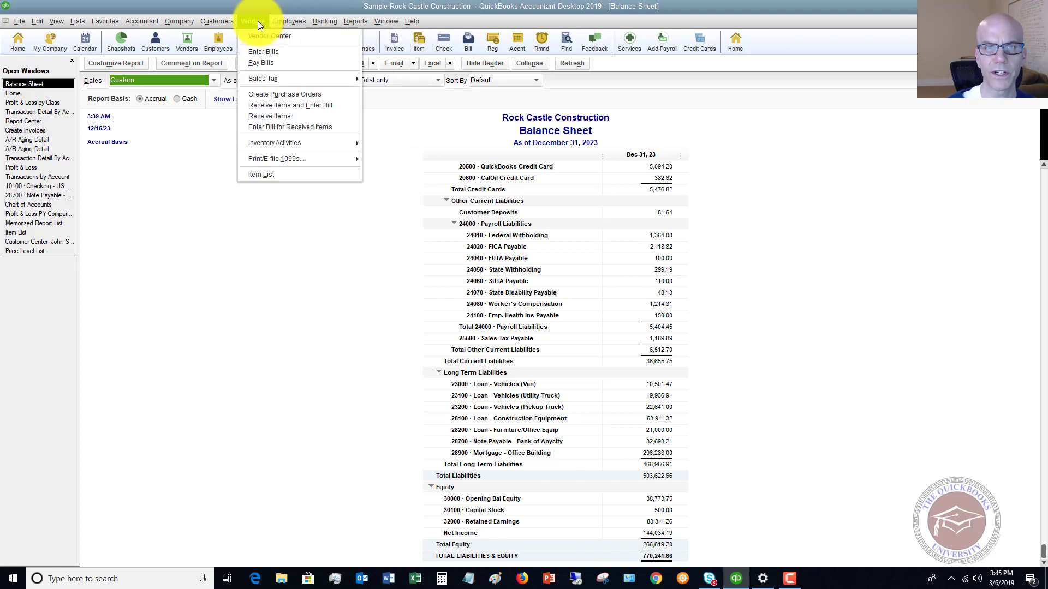
pyautogui.click(260, 53)
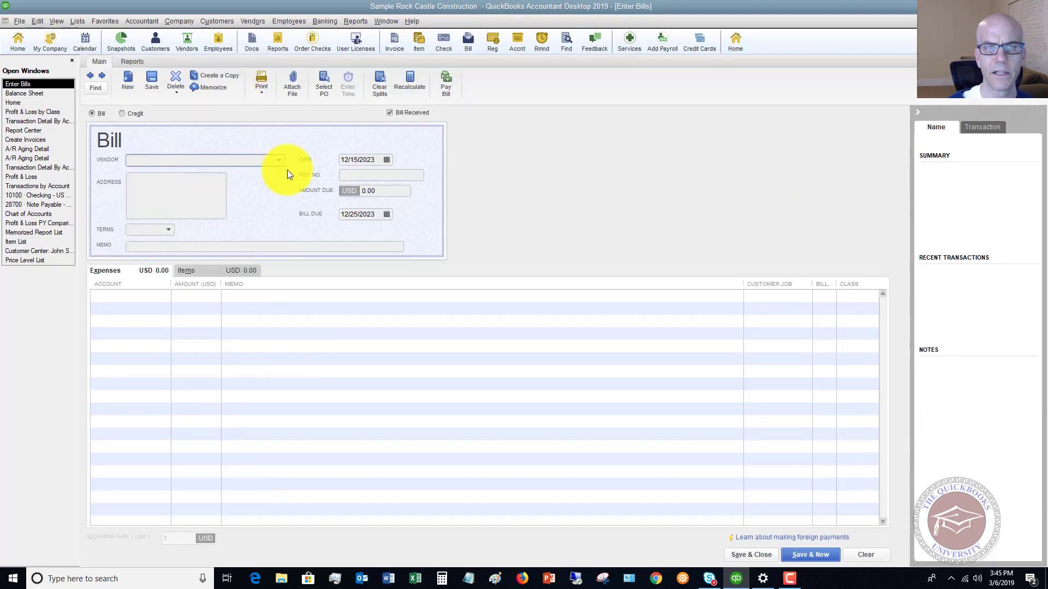
pyautogui.click(279, 159)
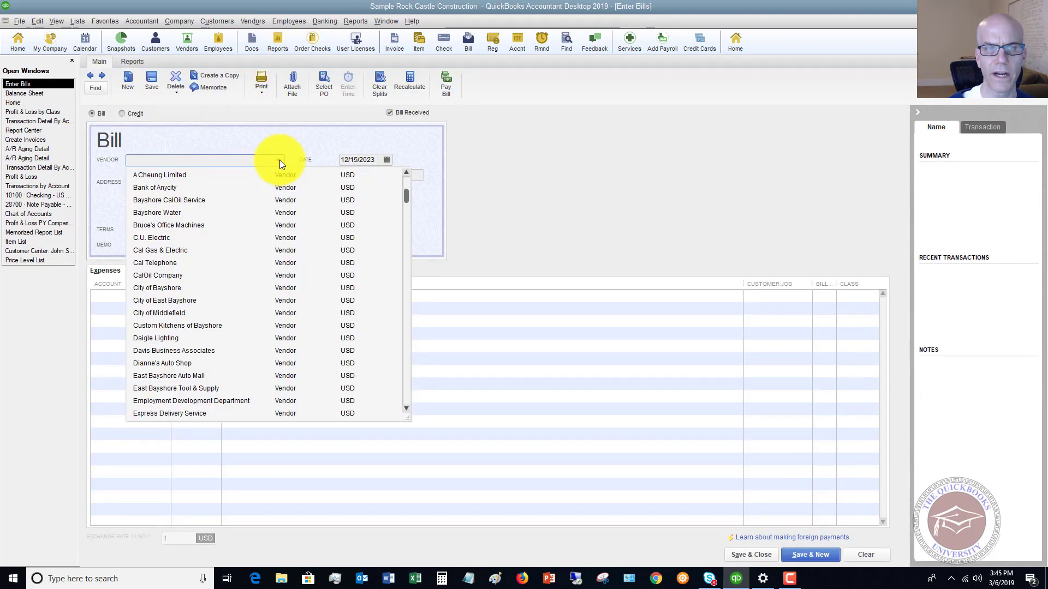
pyautogui.click(162, 187)
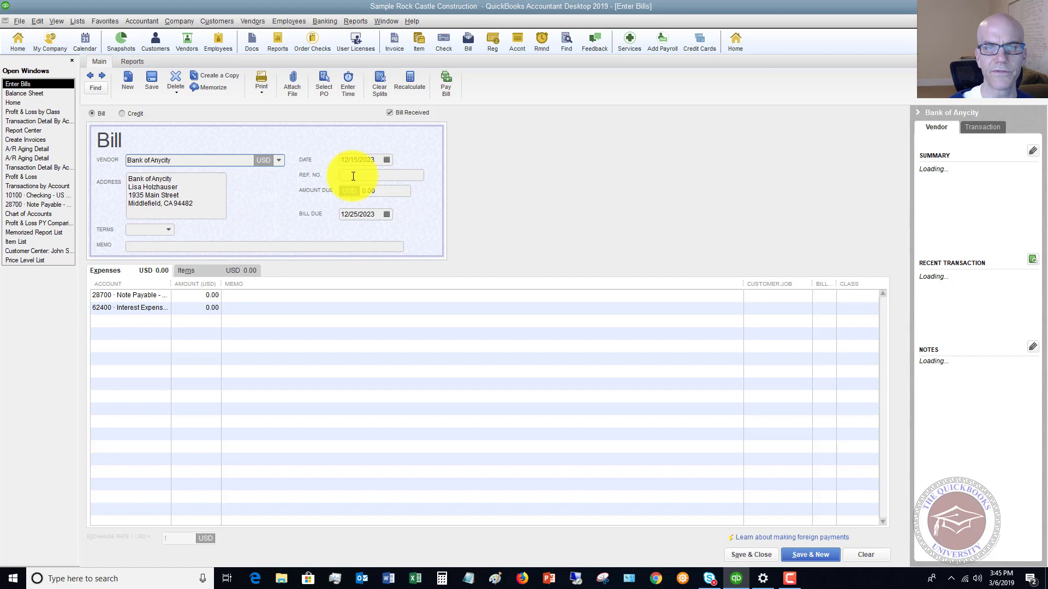
pyautogui.click(373, 176)
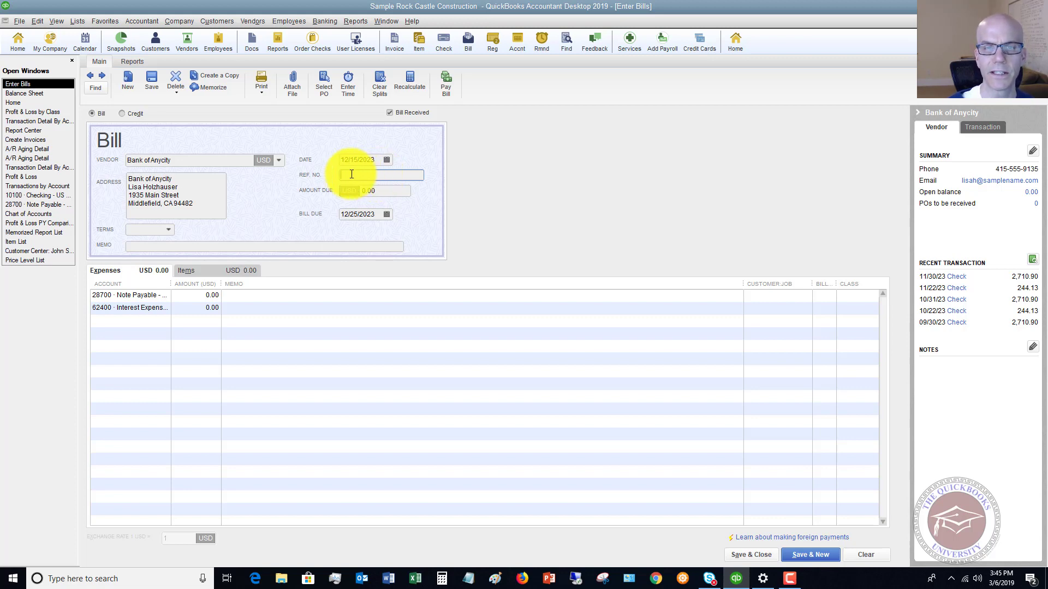
pyautogui.click(382, 188)
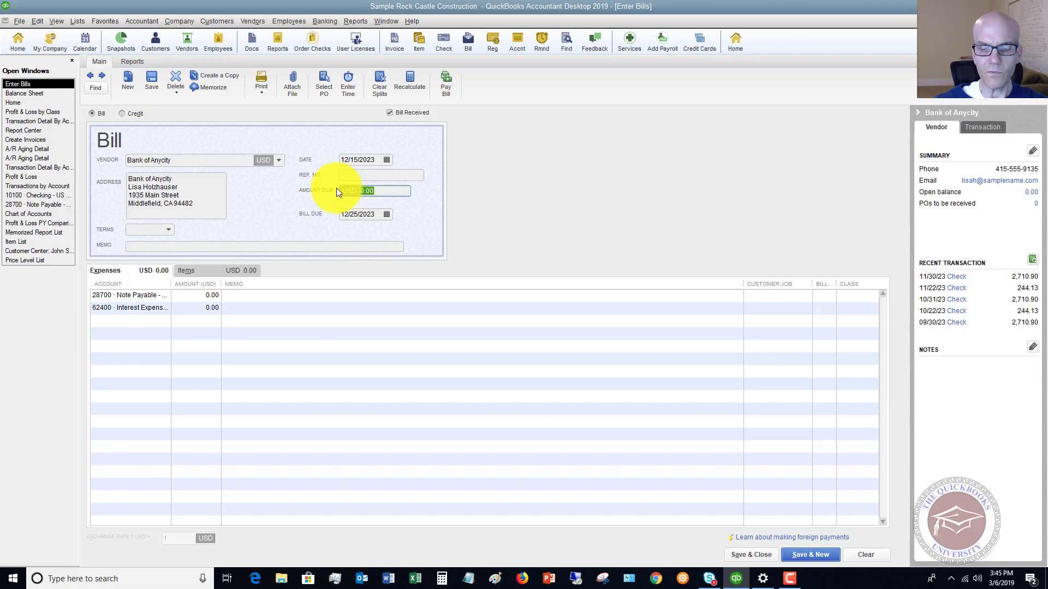
pyautogui.write('951')
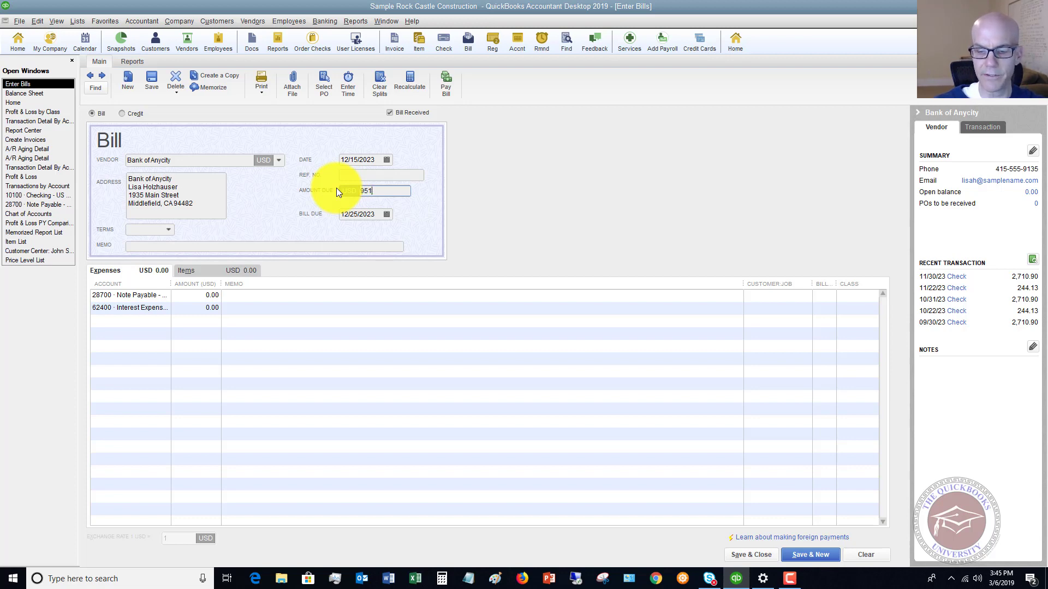
pyautogui.write('.75')
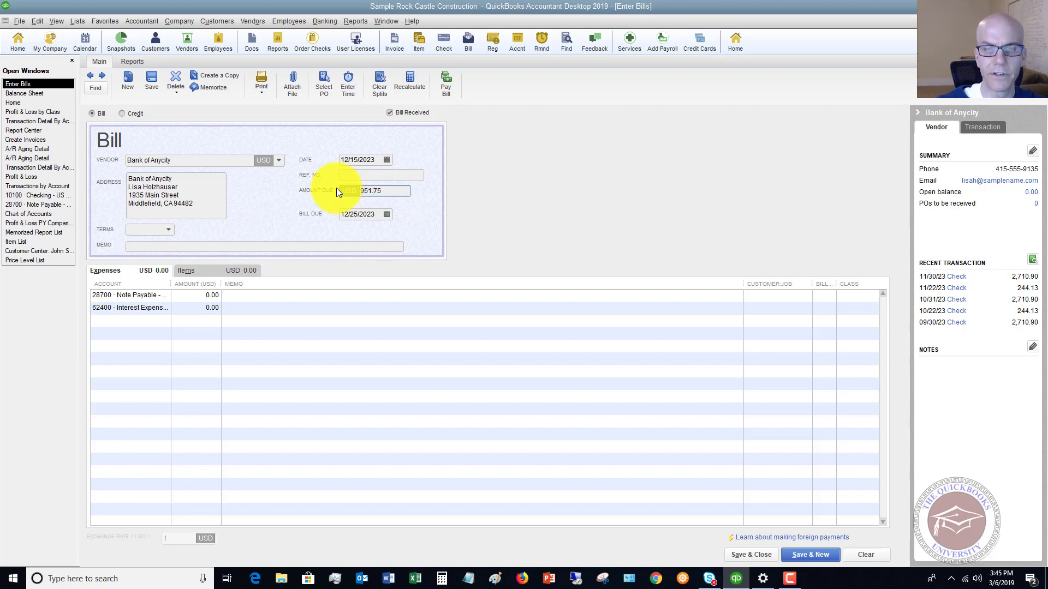
pyautogui.press('Tab')
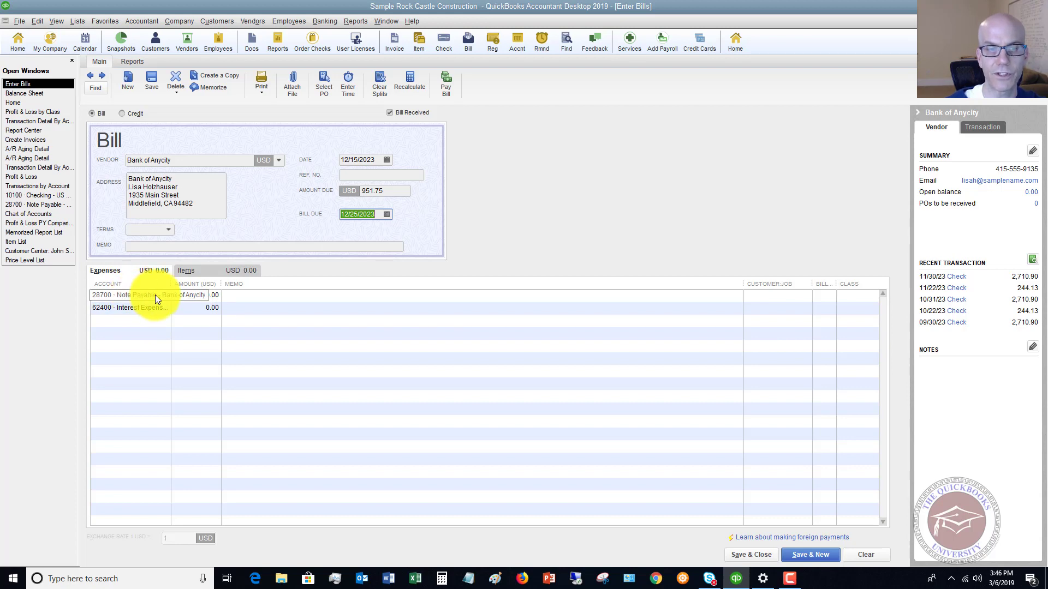
pyautogui.click(160, 296)
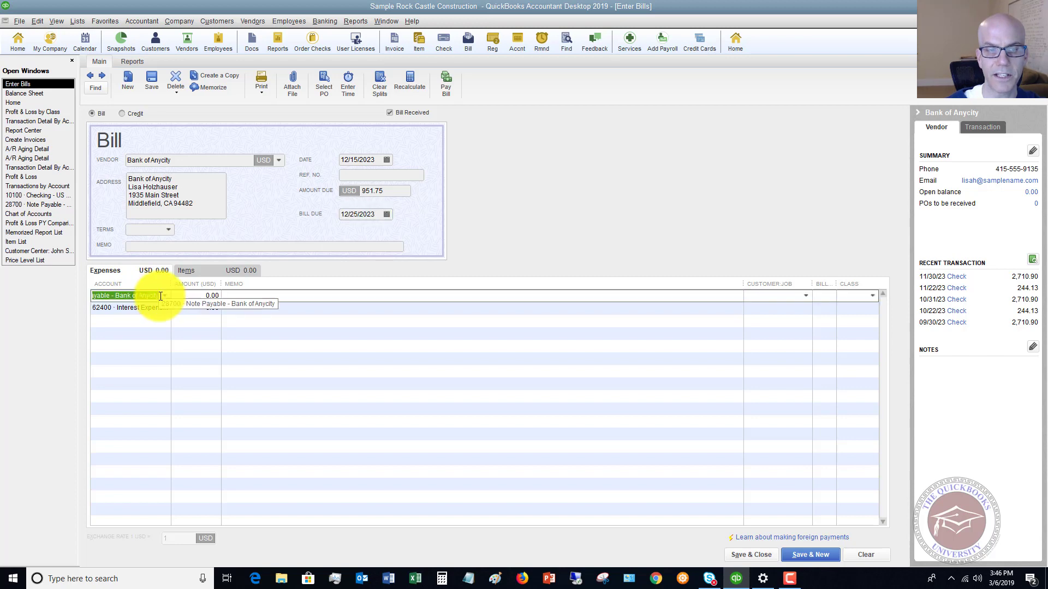
pyautogui.click(164, 296)
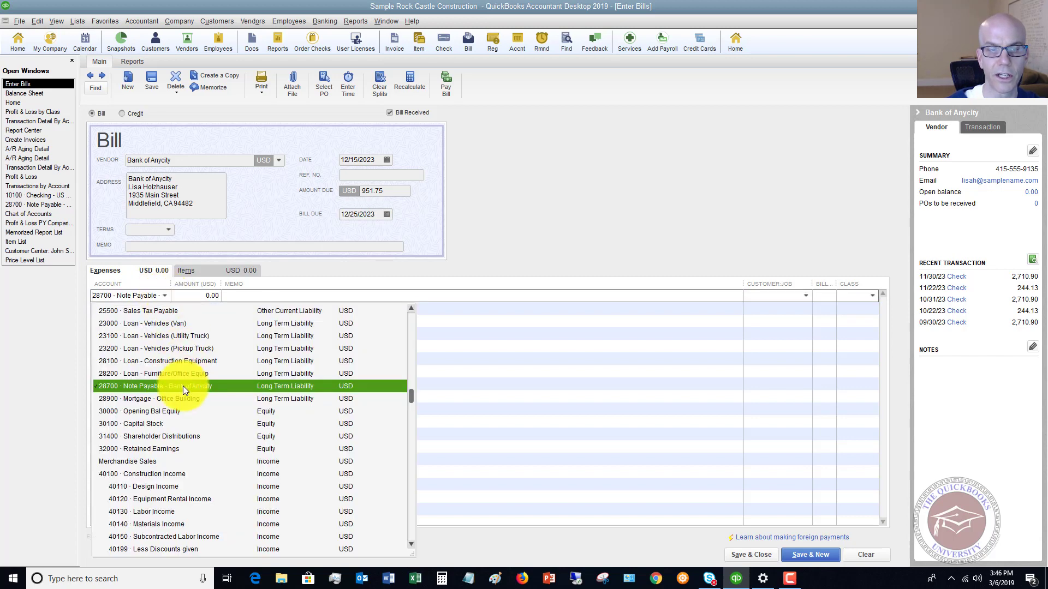
pyautogui.click(319, 387)
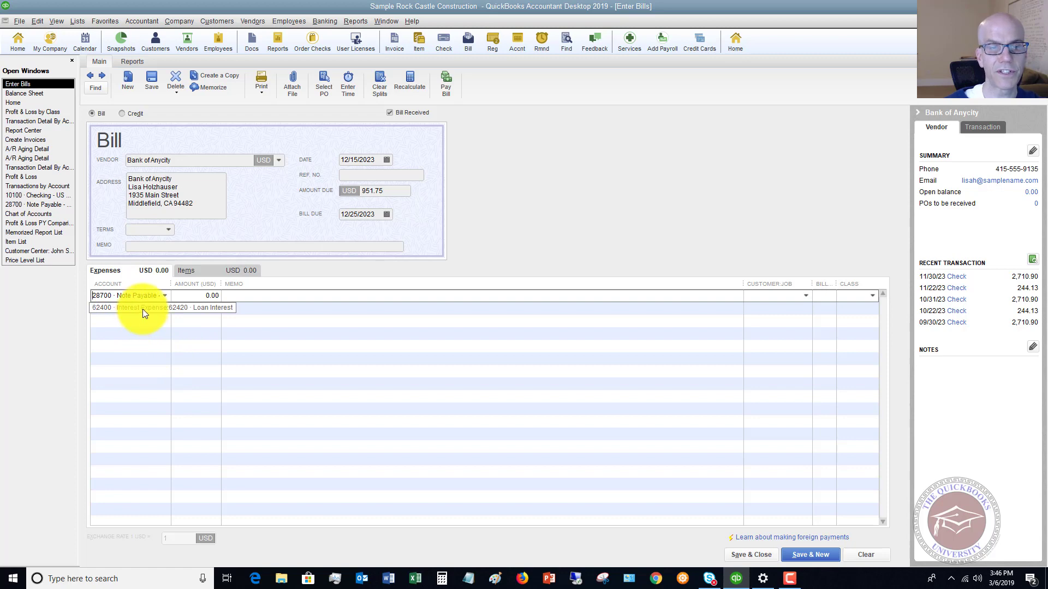
pyautogui.click(143, 309)
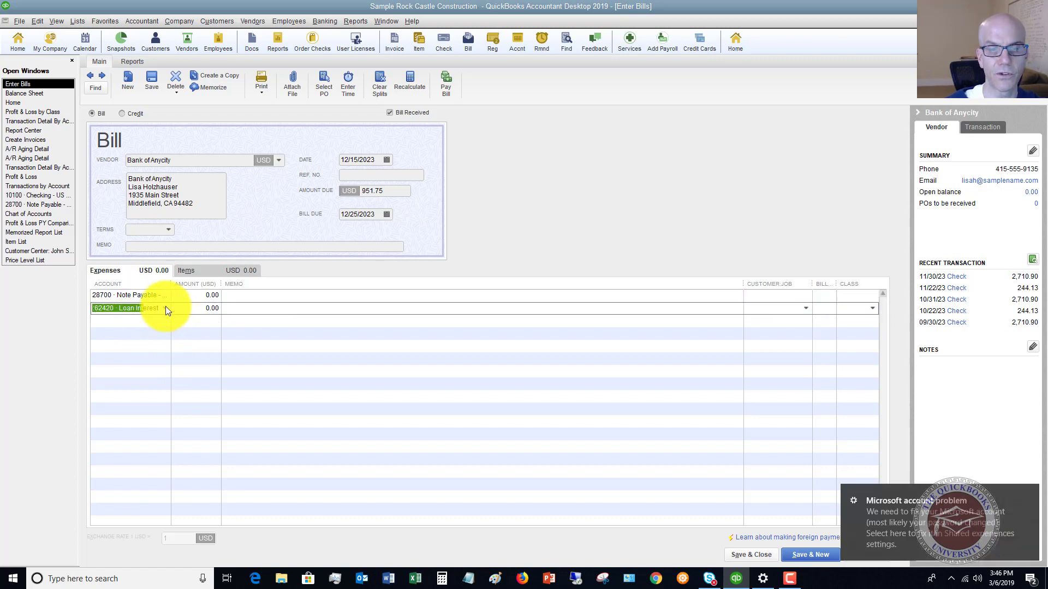
pyautogui.click(1031, 494)
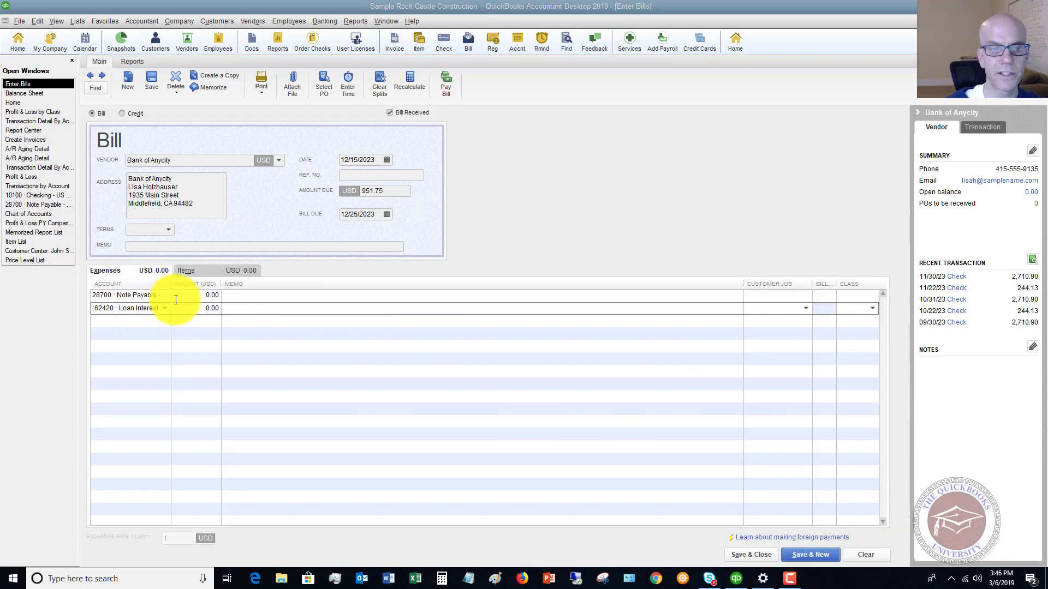
pyautogui.click(165, 308)
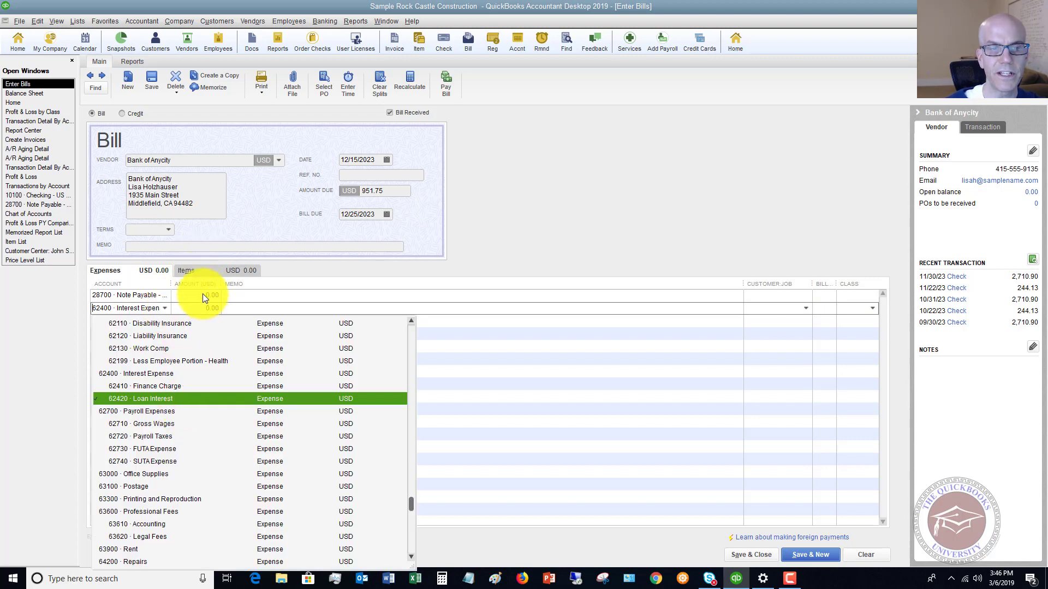
pyautogui.click(218, 296)
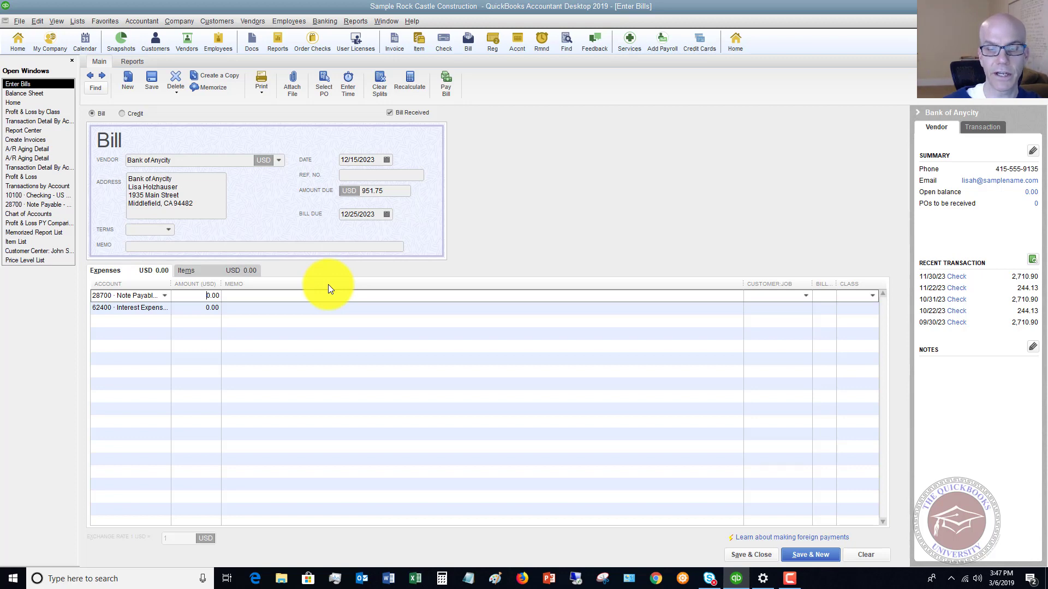
# - Enter 600.00 on the Note Payable line and 351.75 on the Interest Expense line
pyautogui.press('Delete')
pyautogui.press('Delete')
pyautogui.press('Delete')
pyautogui.press('Delete')
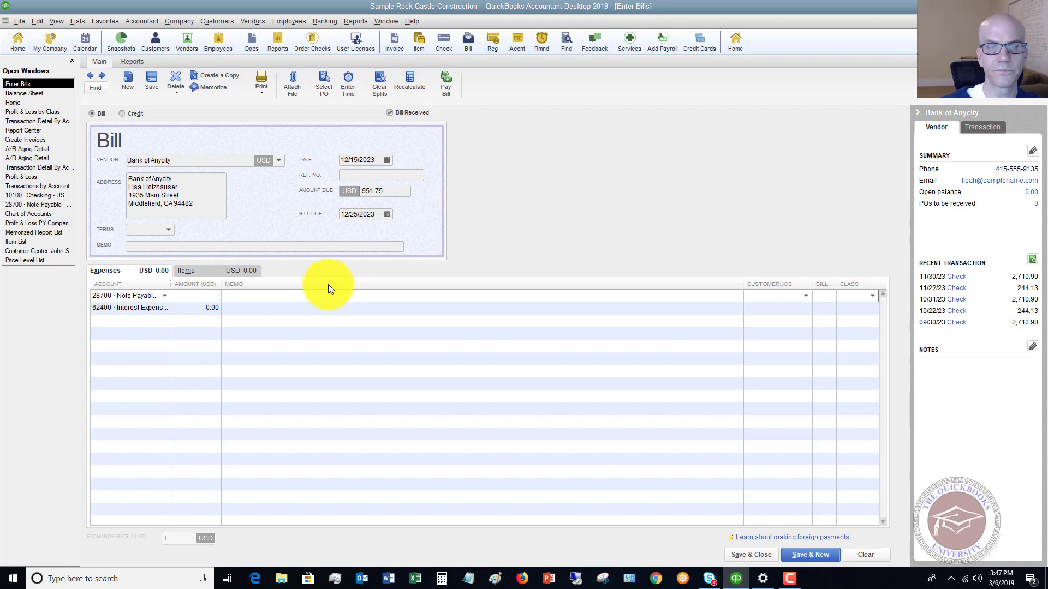
pyautogui.write('600')
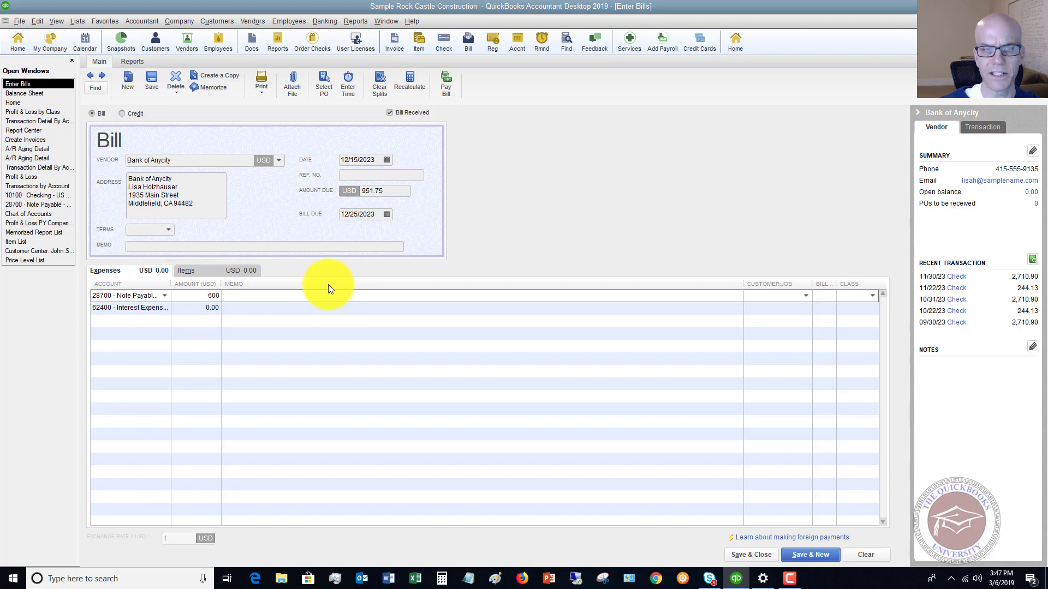
pyautogui.press('Down')
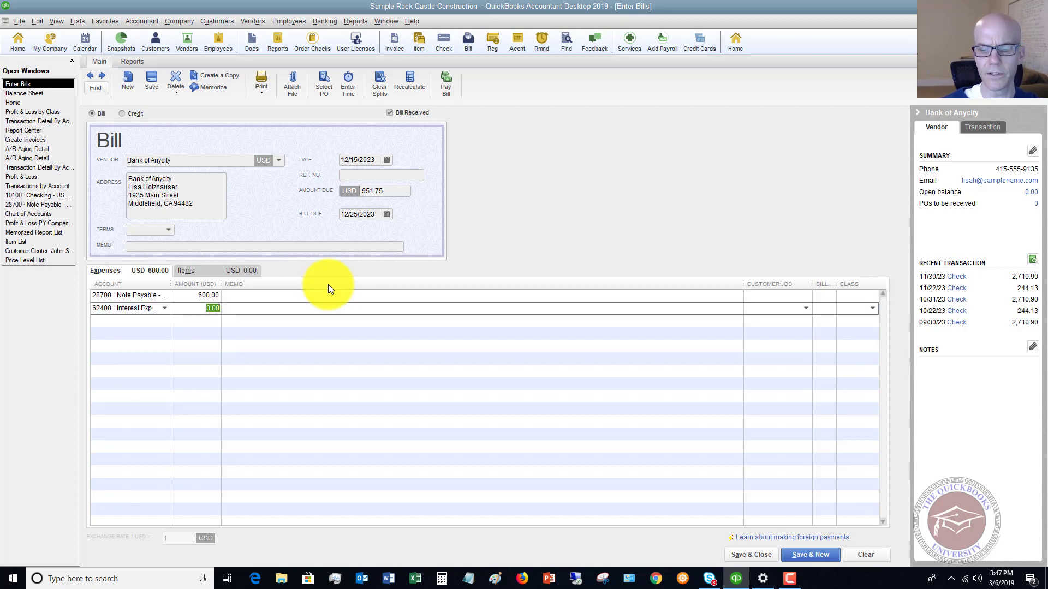
pyautogui.write('351.75')
pyautogui.press('Tab')
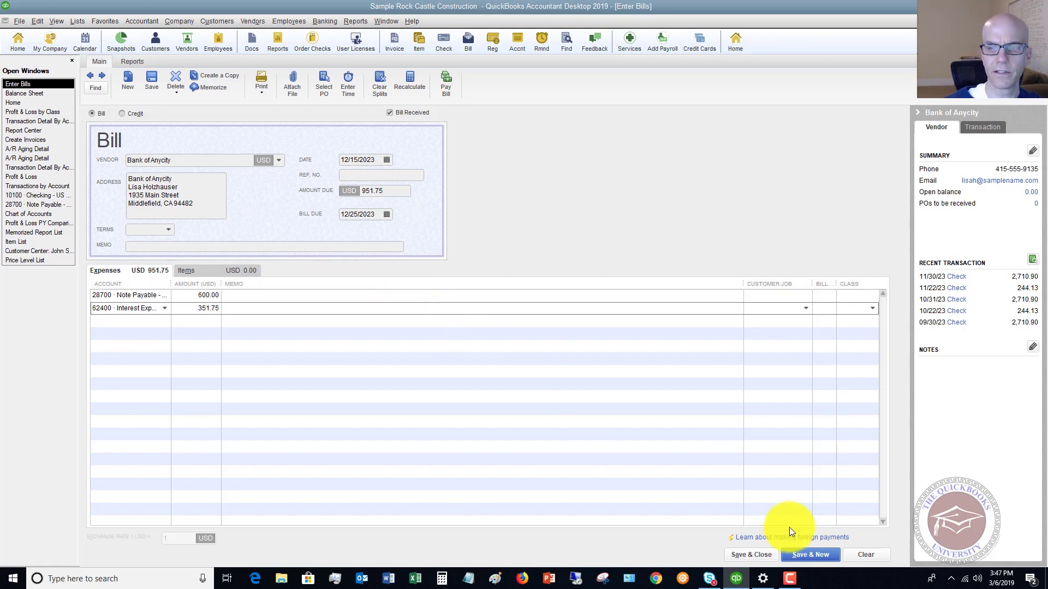
# - Save and close the bill, choosing Save Anyway despite the unassigned classes
pyautogui.click(754, 555)
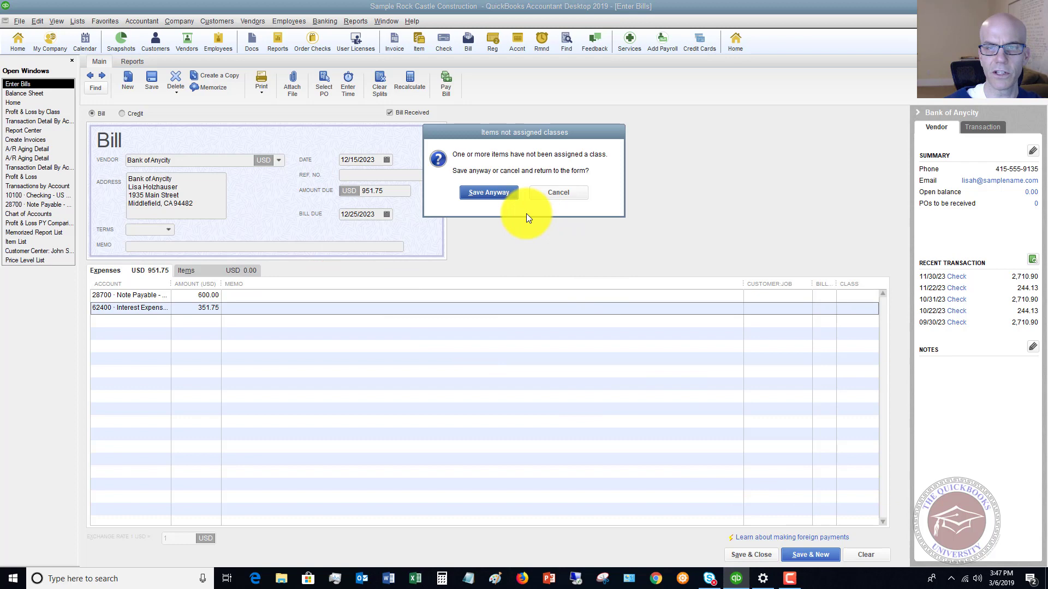
pyautogui.click(490, 192)
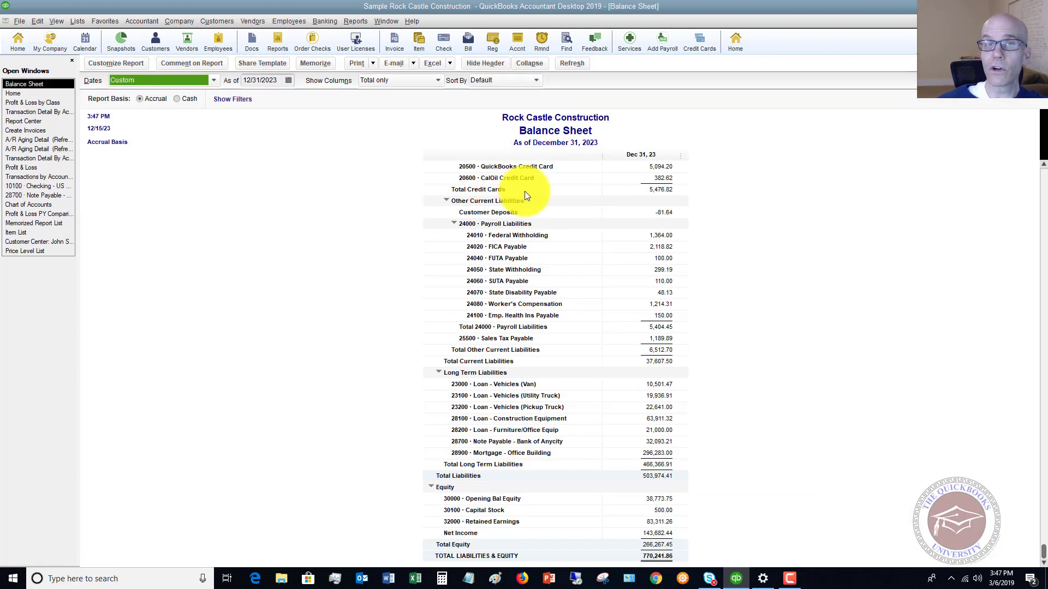
# - In Pay Bills, mark the Bank of Anycity bill, then leave without recording the payment
pyautogui.click(255, 22)
pyautogui.click(279, 102)
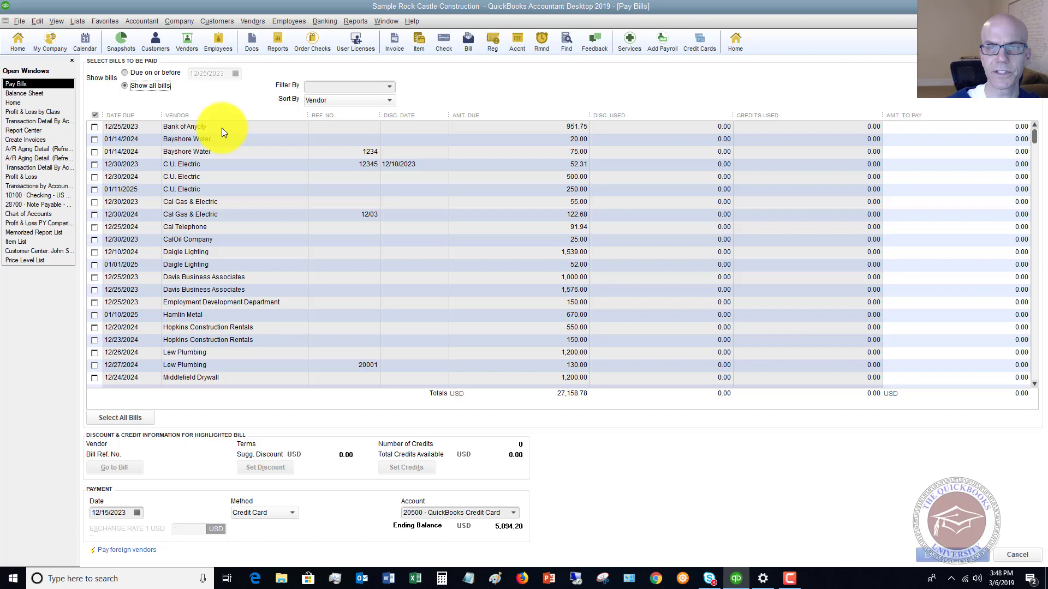
pyautogui.click(94, 127)
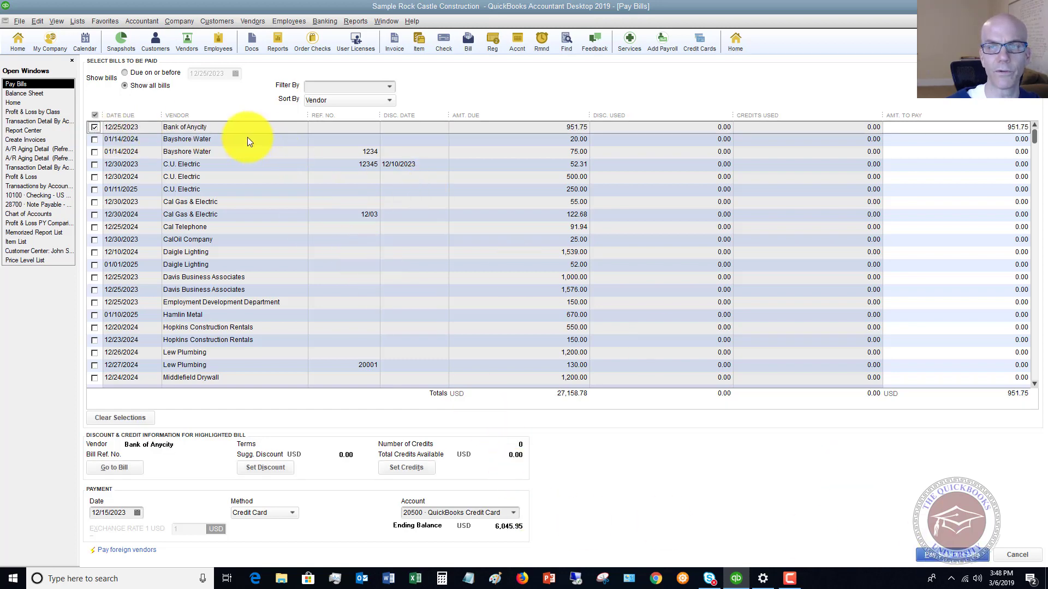
pyautogui.press('Escape')
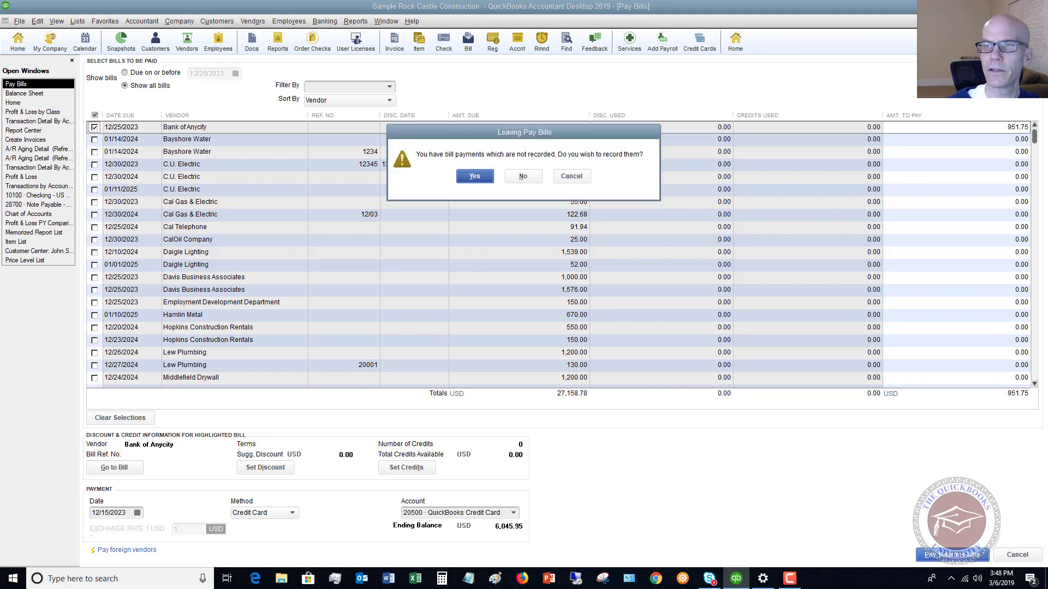
pyautogui.click(486, 176)
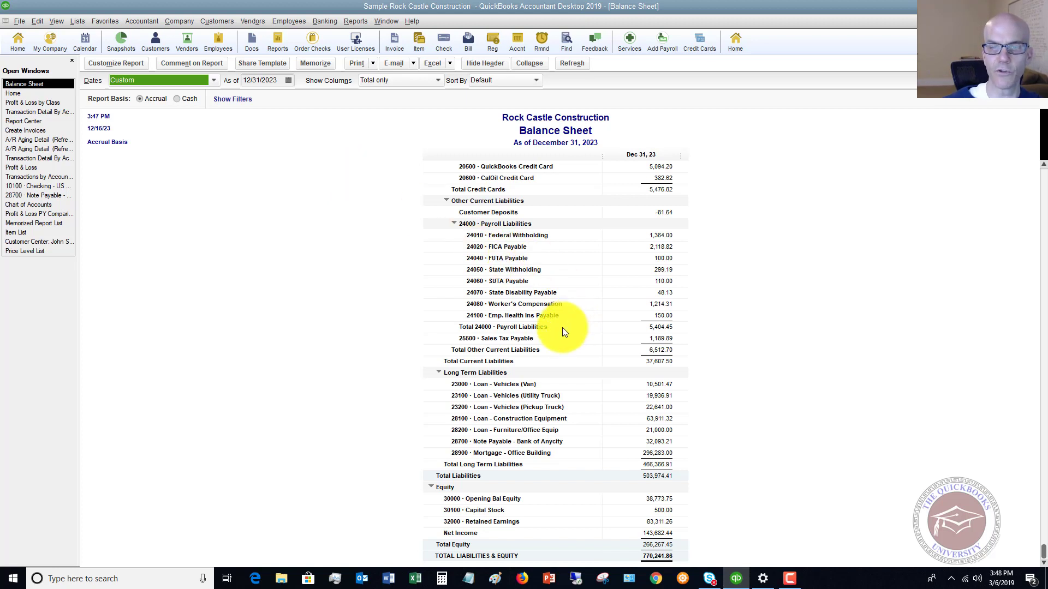
pyautogui.click(505, 395)
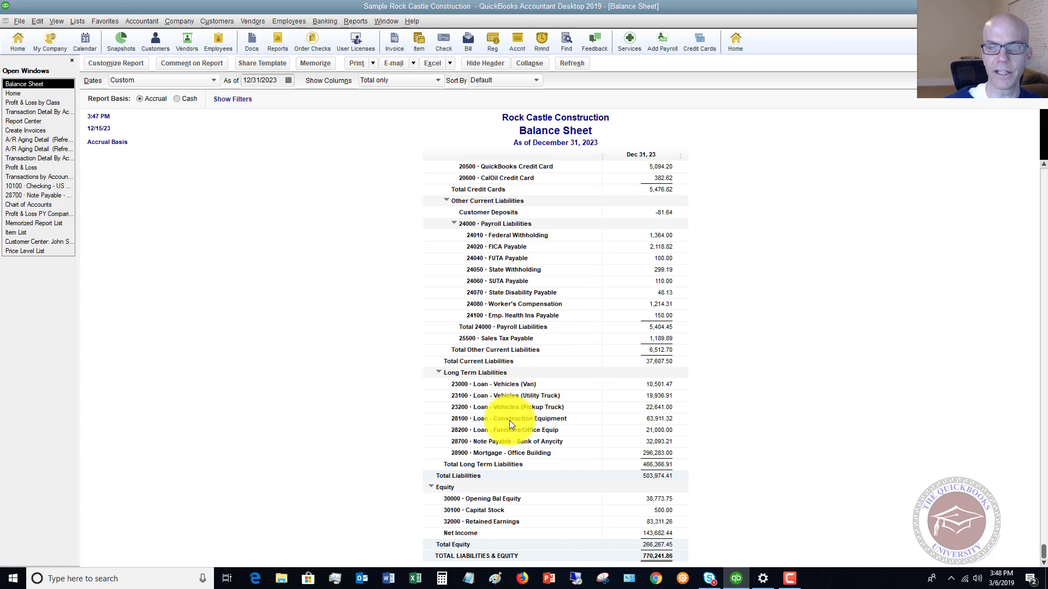
pyautogui.click(666, 440)
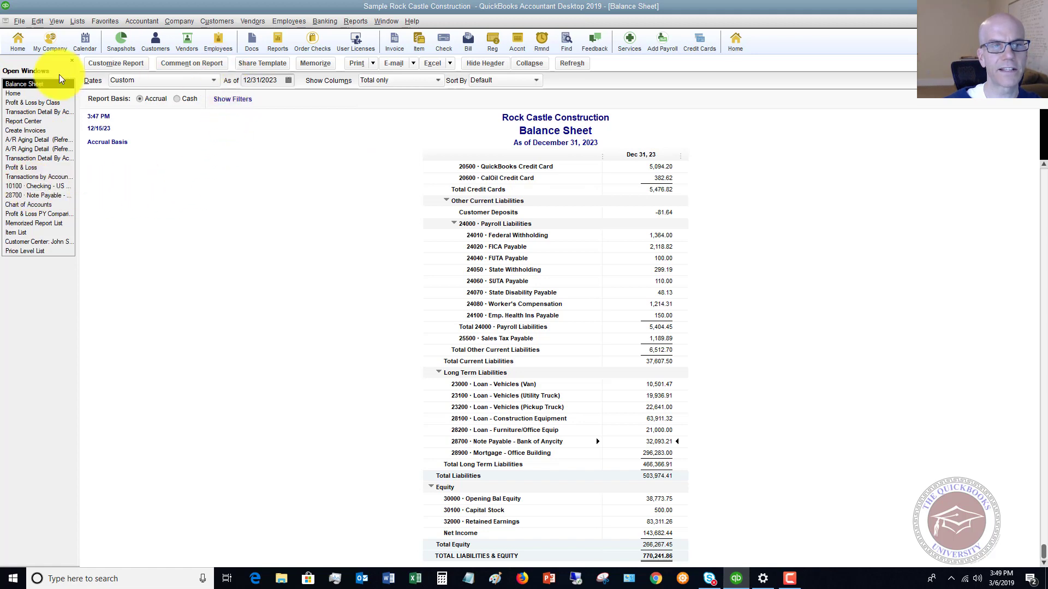
# - In the 10100 Checking register, start an entry numbered EFT with payee 'Bank'
pyautogui.click(41, 188)
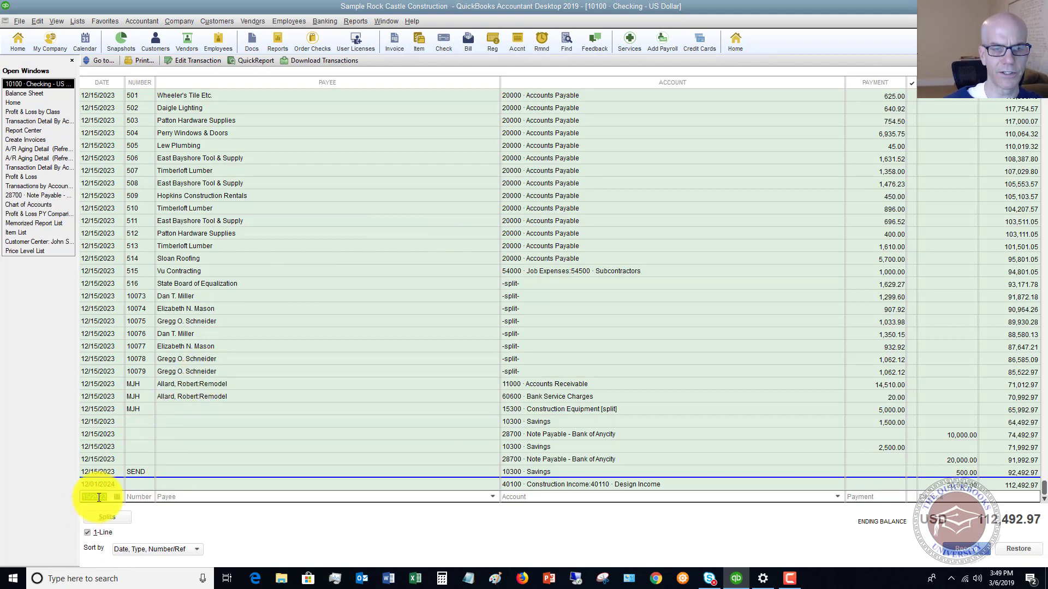
pyautogui.press('Tab')
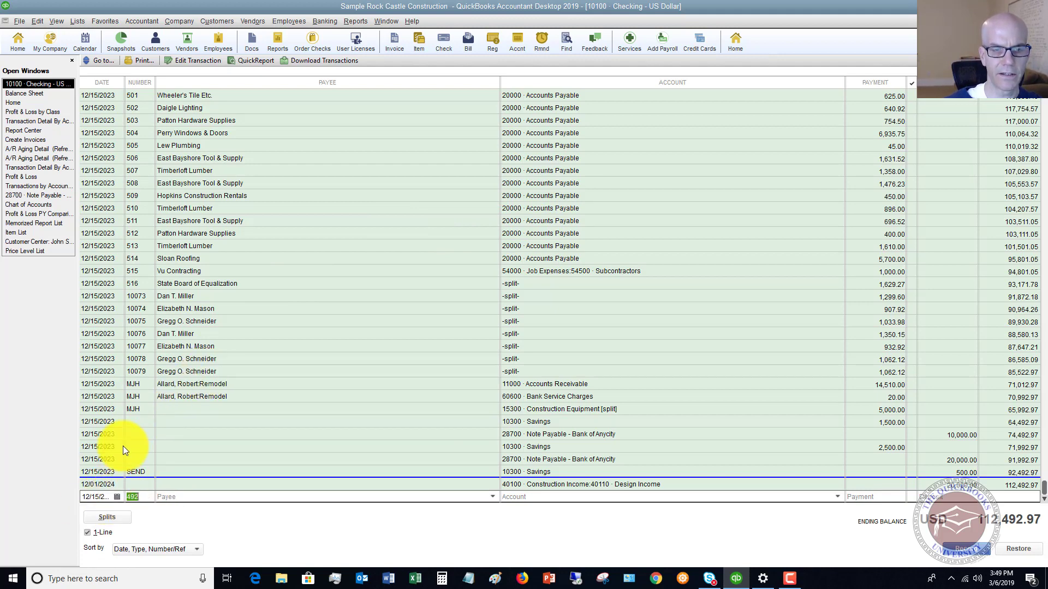
pyautogui.write('EFT')
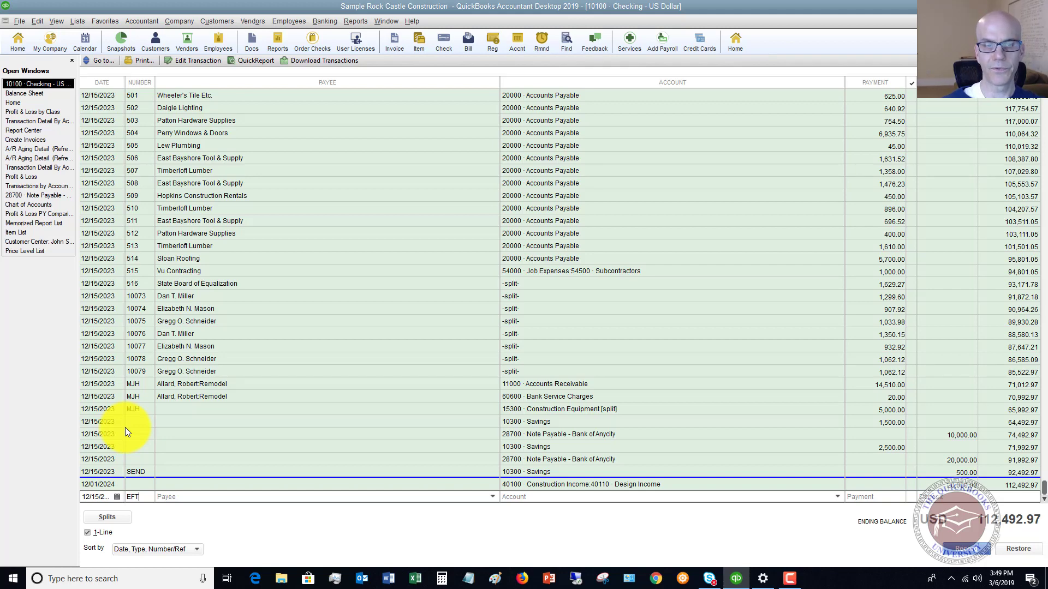
pyautogui.press('Tab')
pyautogui.write('Ban')
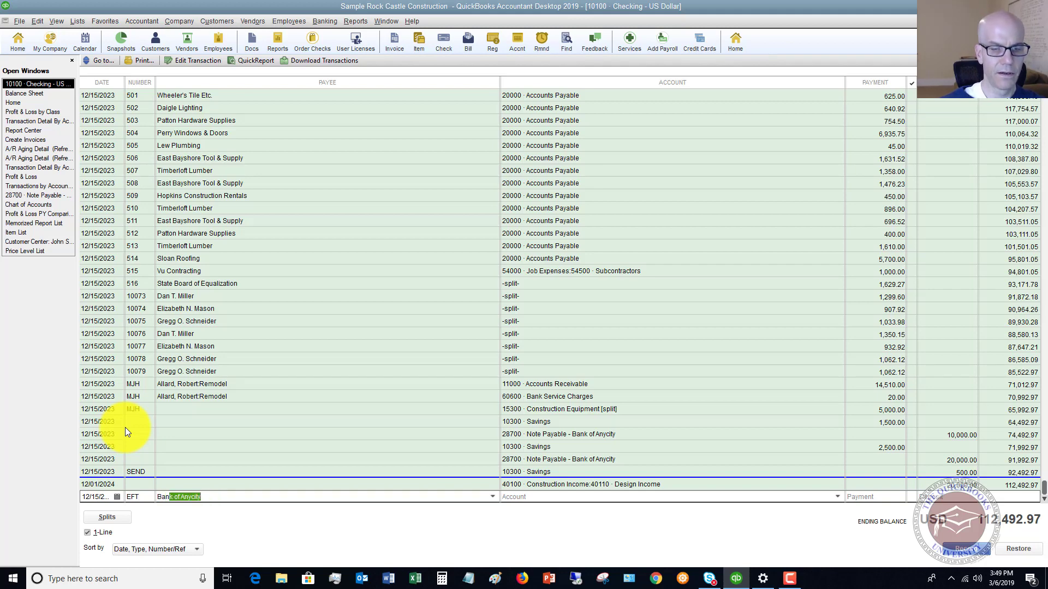
pyautogui.write('k')
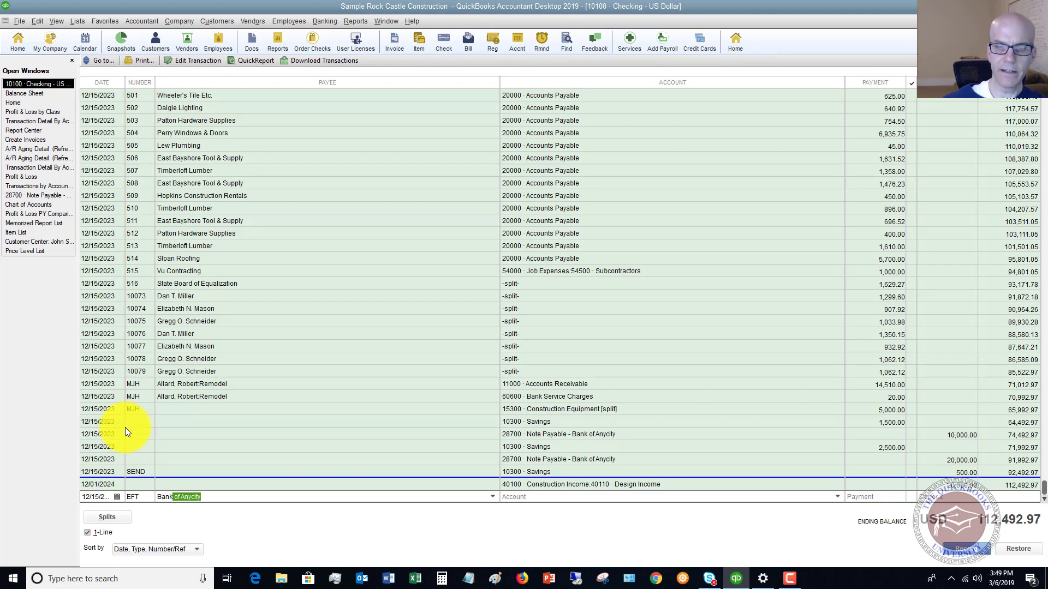
# - Accept Bank of Anycity as payee and clear the memorized auto-filled split lines
pyautogui.press('Tab')
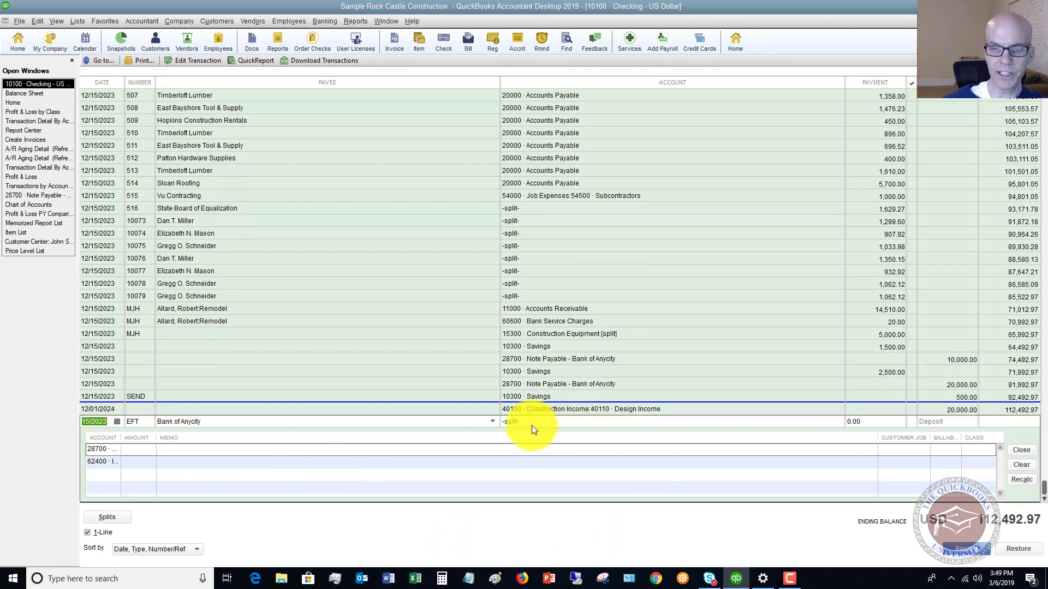
pyautogui.click(1022, 465)
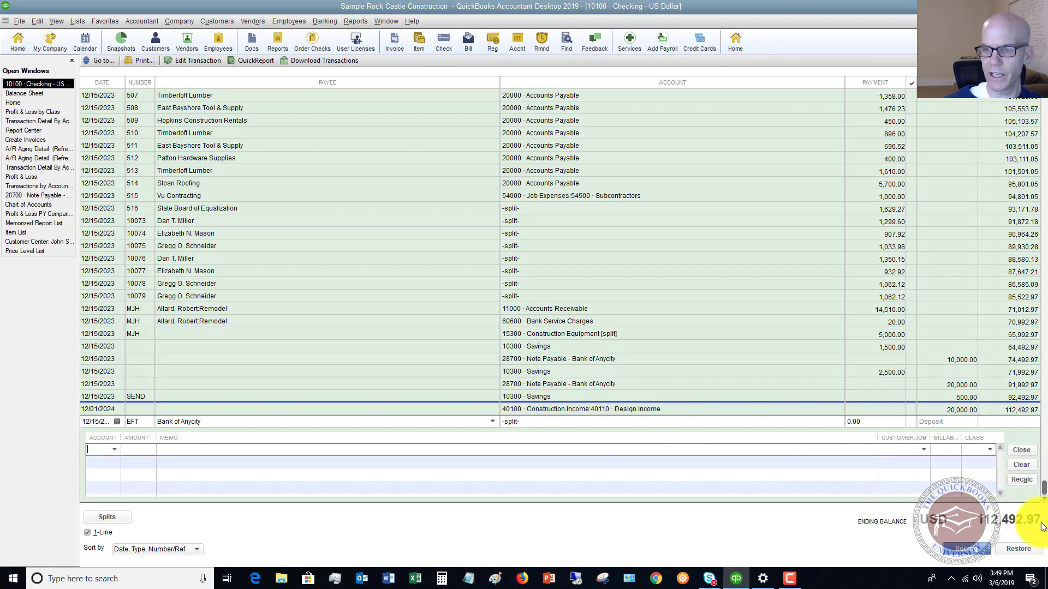
pyautogui.click(1021, 452)
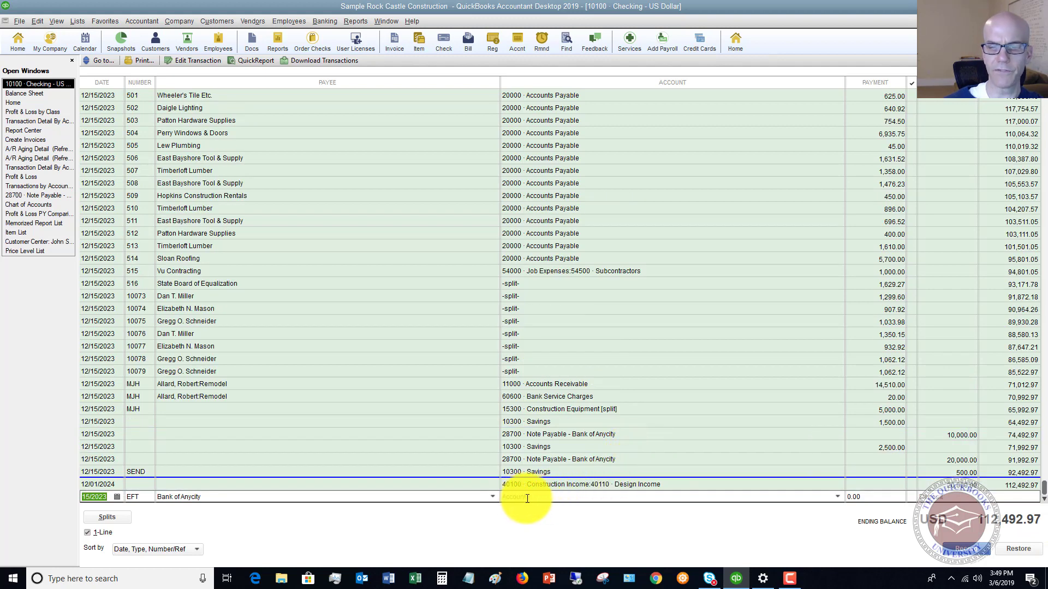
pyautogui.click(532, 498)
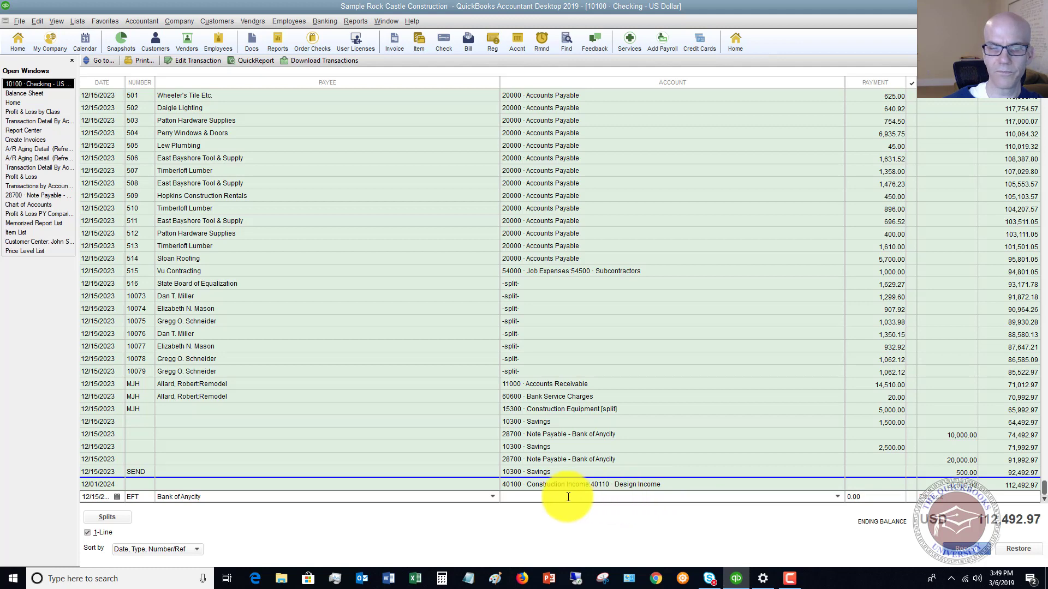
# - Add a first split of 600.00 to 28700 Note Payable - Bank of Anycity
pyautogui.click(107, 516)
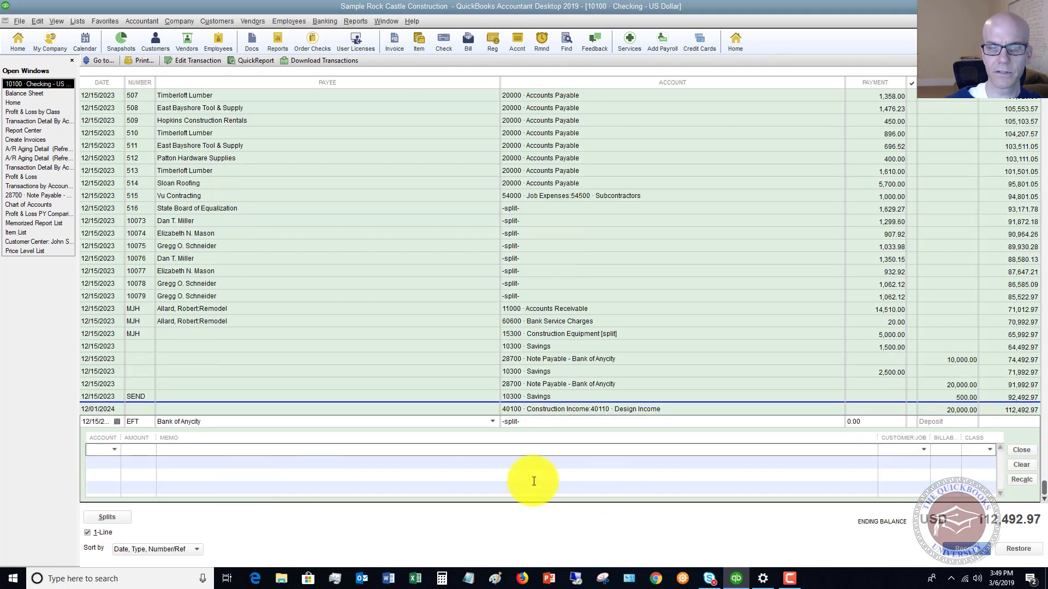
pyautogui.click(114, 450)
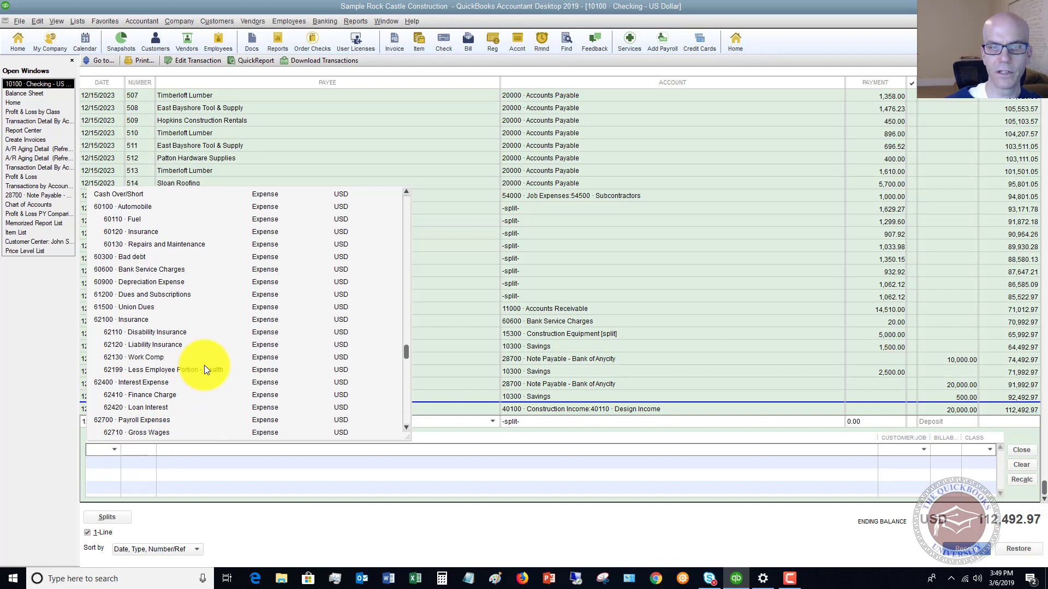
pyautogui.scroll(10, 224, 327)
pyautogui.scroll(5, 225, 332)
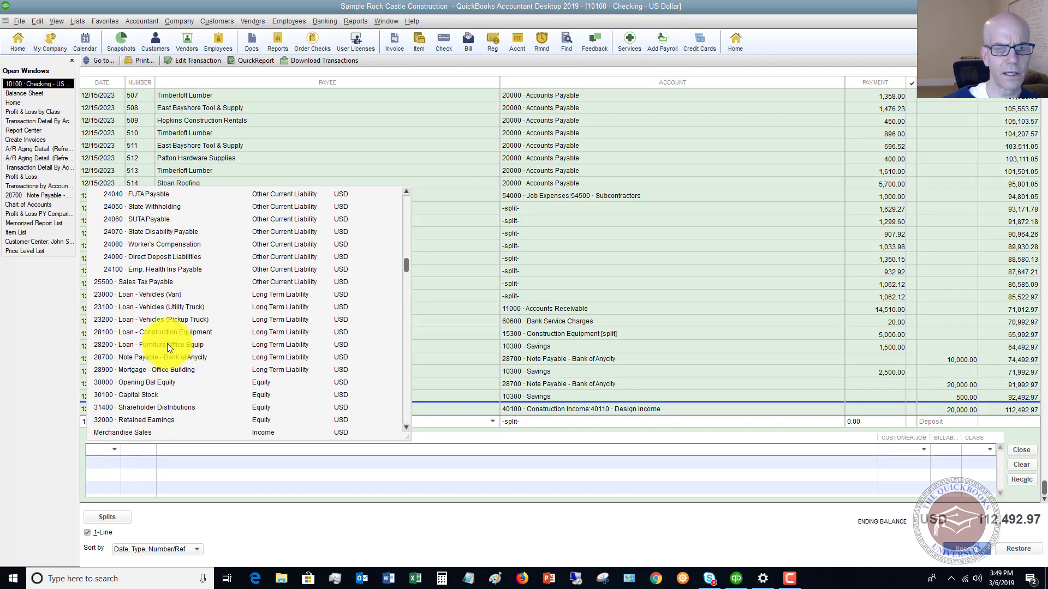
pyautogui.click(158, 357)
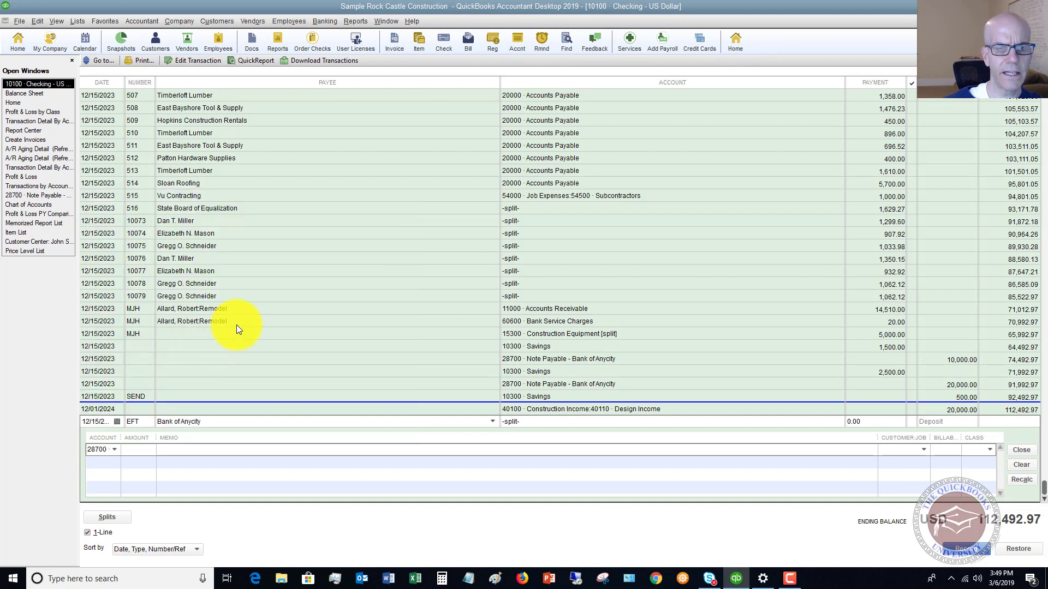
pyautogui.write('600')
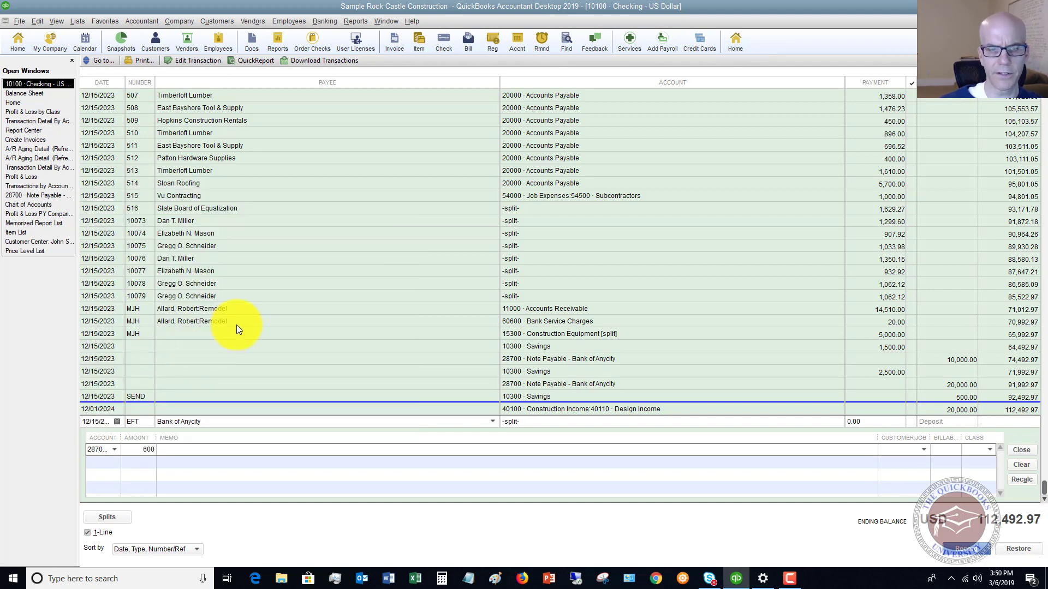
pyautogui.press('Tab')
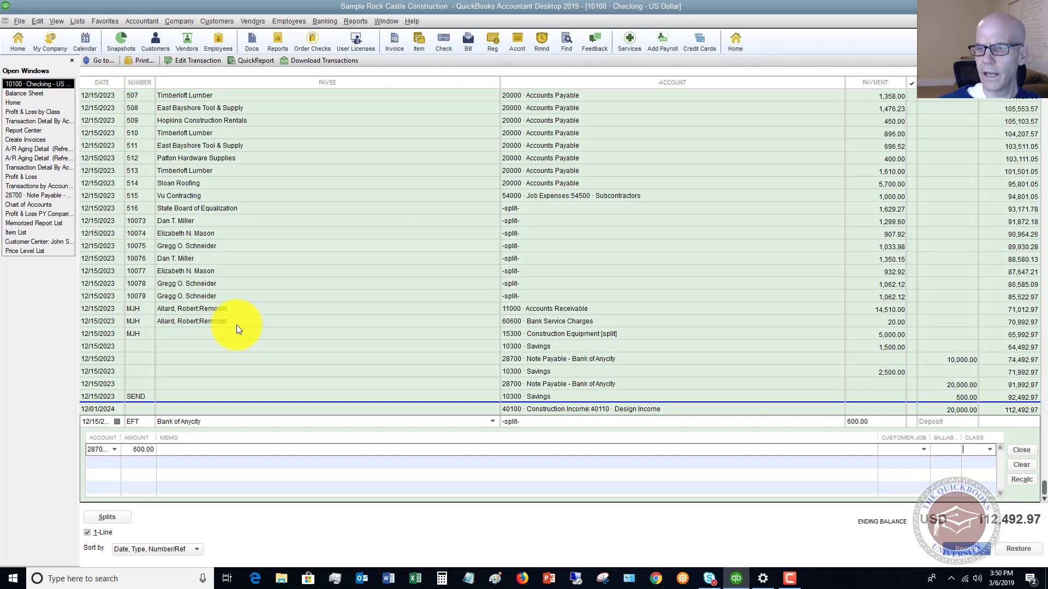
# - Add a second split of 351.75 to 62400 Interest Expense and close the splits
pyautogui.press('Tab')
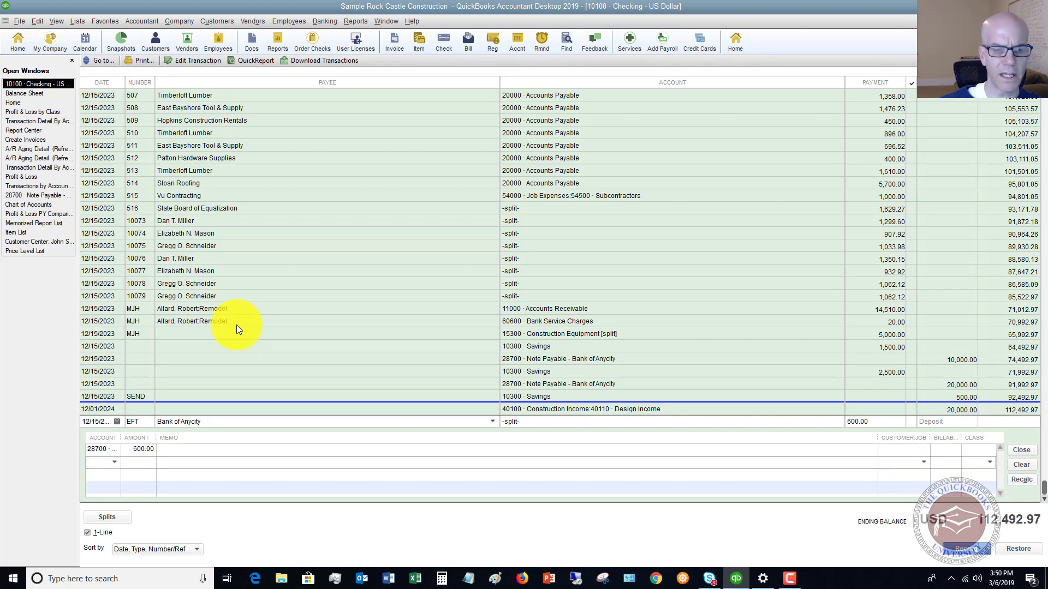
pyautogui.write('int')
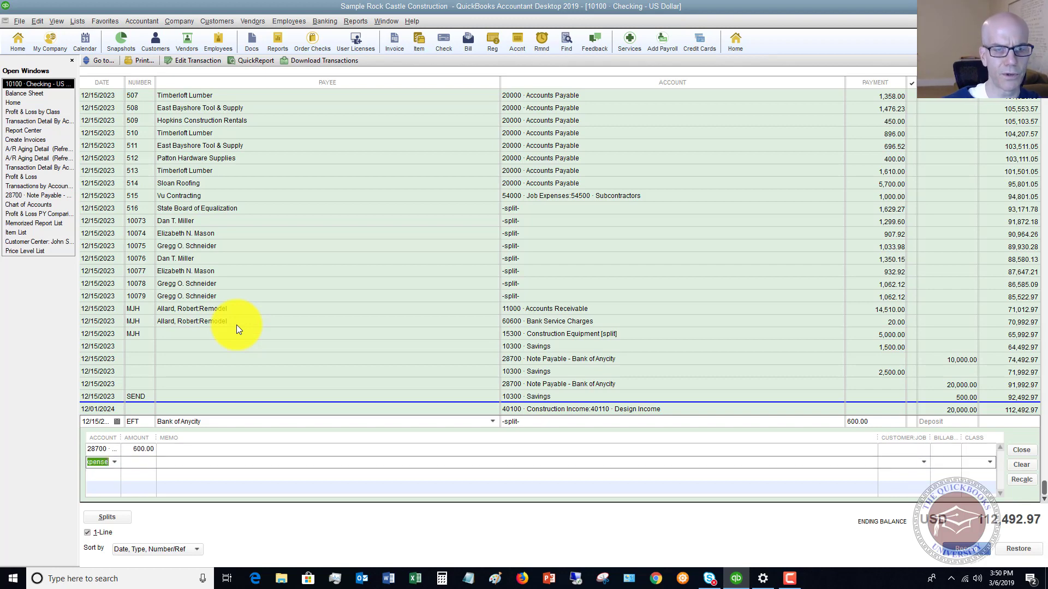
pyautogui.click(114, 458)
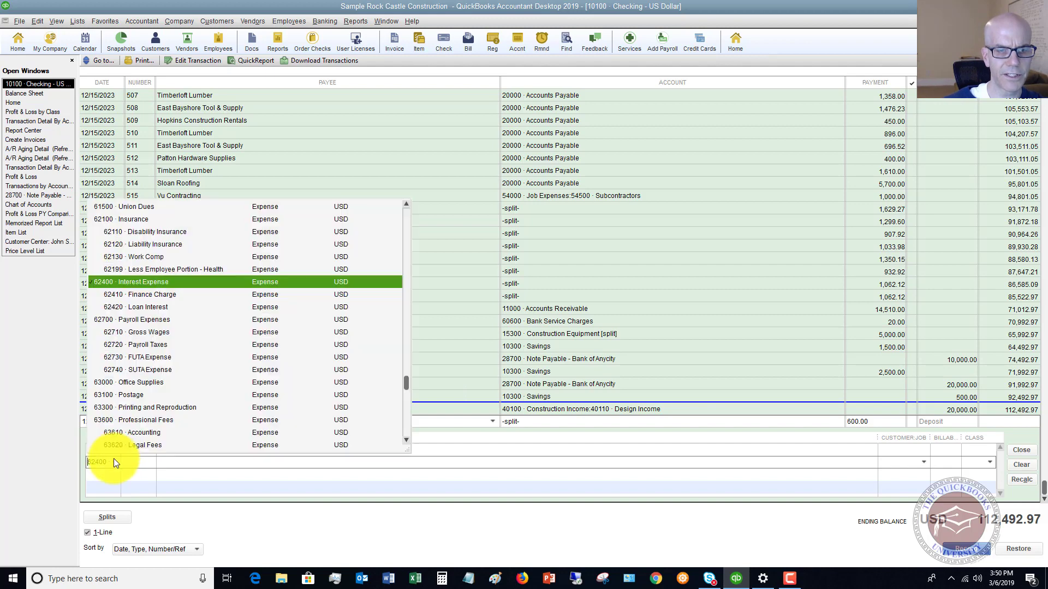
pyautogui.press('Tab')
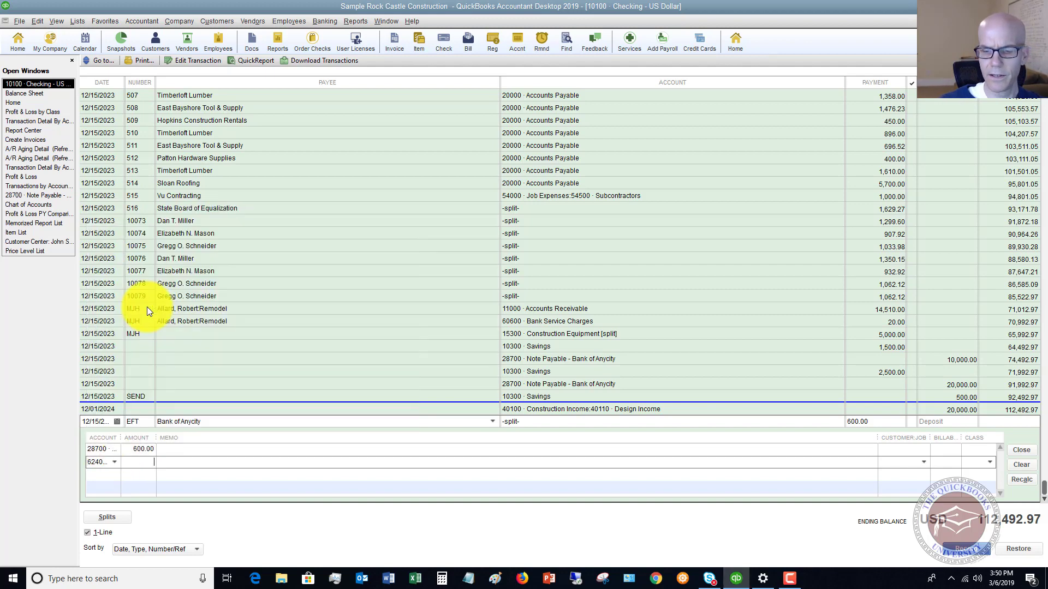
pyautogui.write('351.75')
pyautogui.press('Tab')
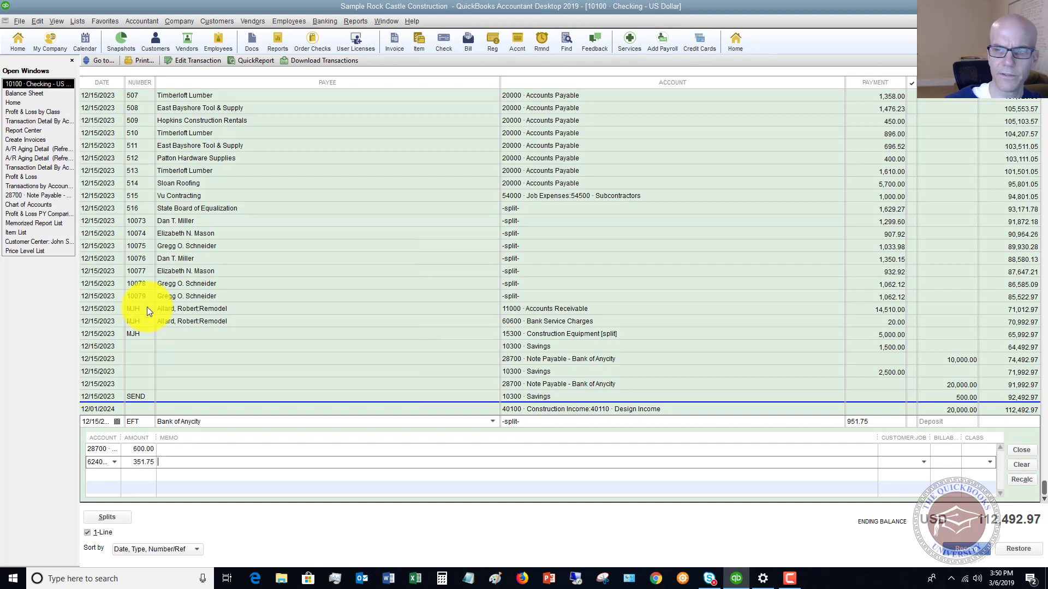
pyautogui.click(1024, 449)
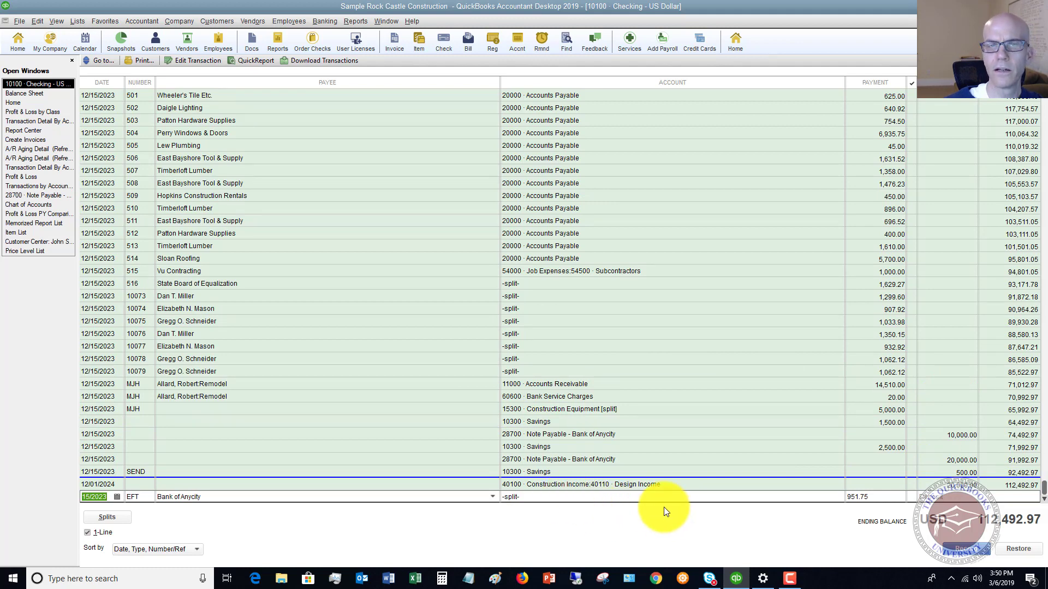
# - Record the 951.75 EFT payment to Bank of Anycity in the checking register
pyautogui.click(960, 550)
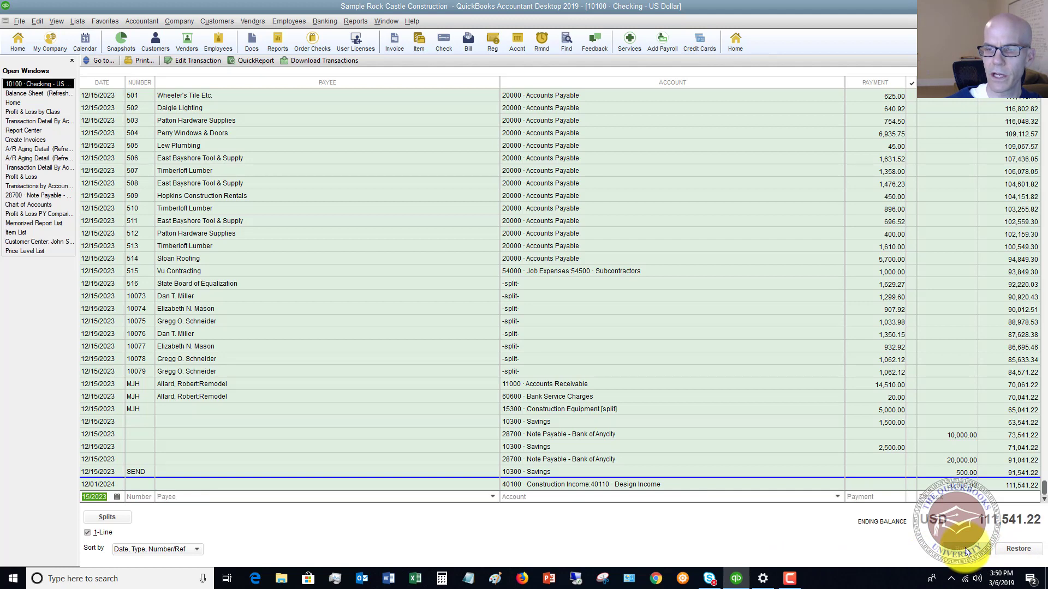